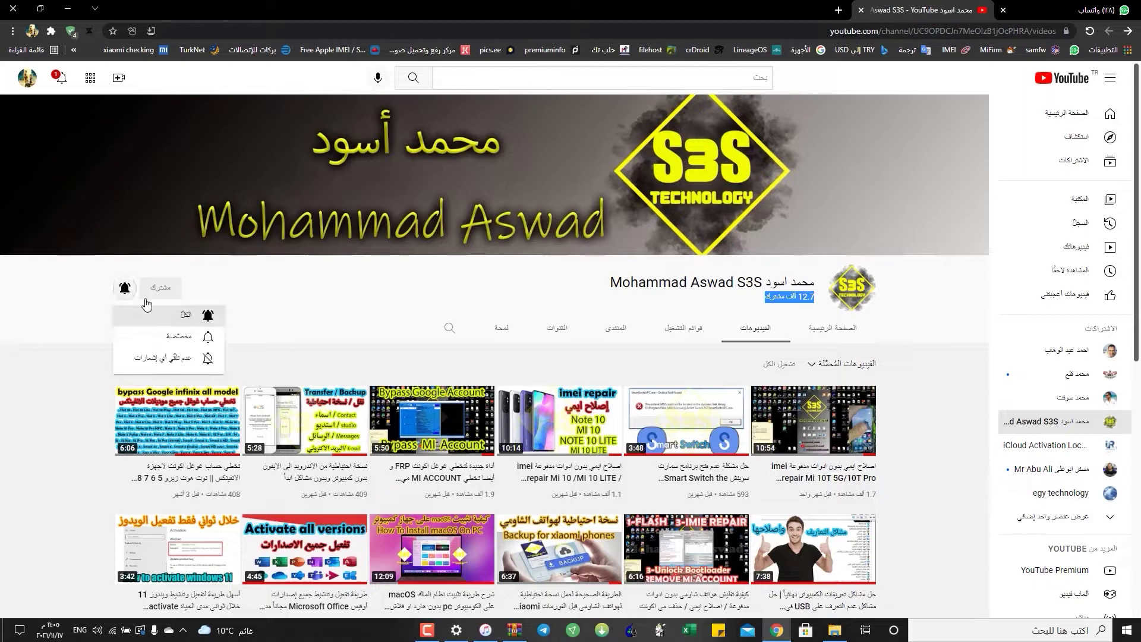
# Set the subscribed YouTube channel's notifications to all (الكل) and minimize the browser
pyautogui.click(204, 319)
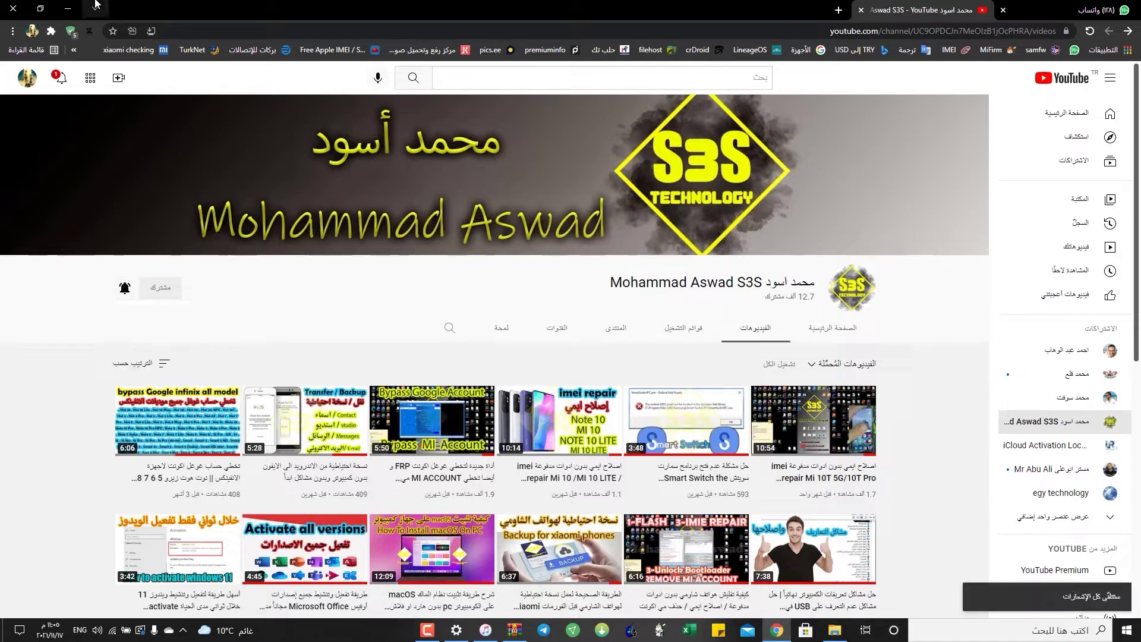
pyautogui.click(67, 9)
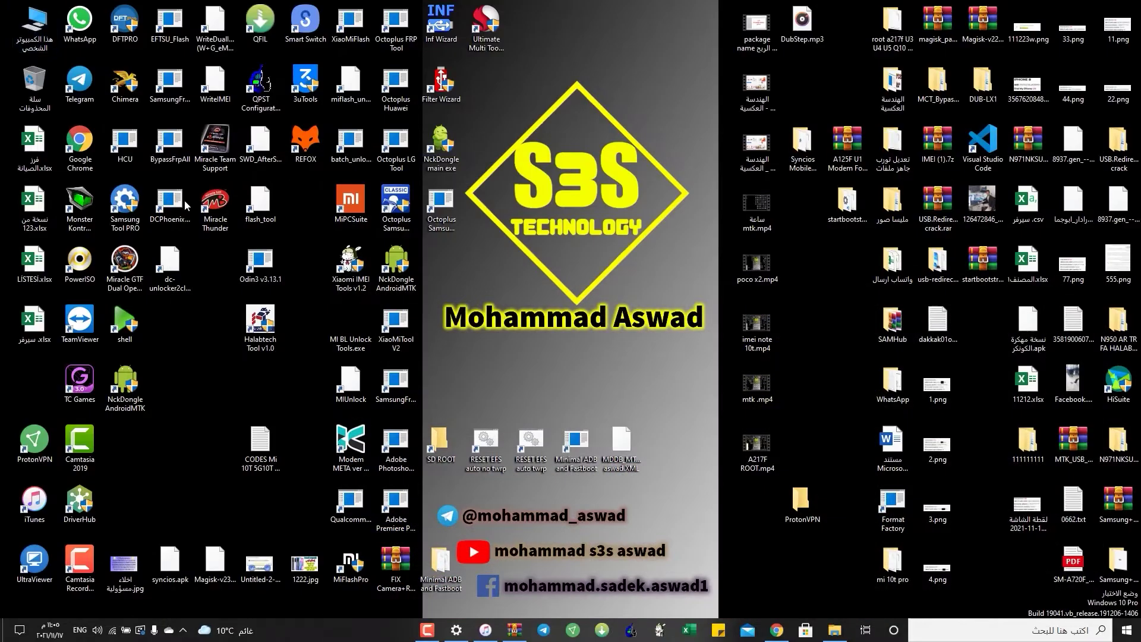
# Open Windows Update, start downloading and installing the Windows 11 upgrade, and accept its licence terms
pyautogui.click(142, 629)
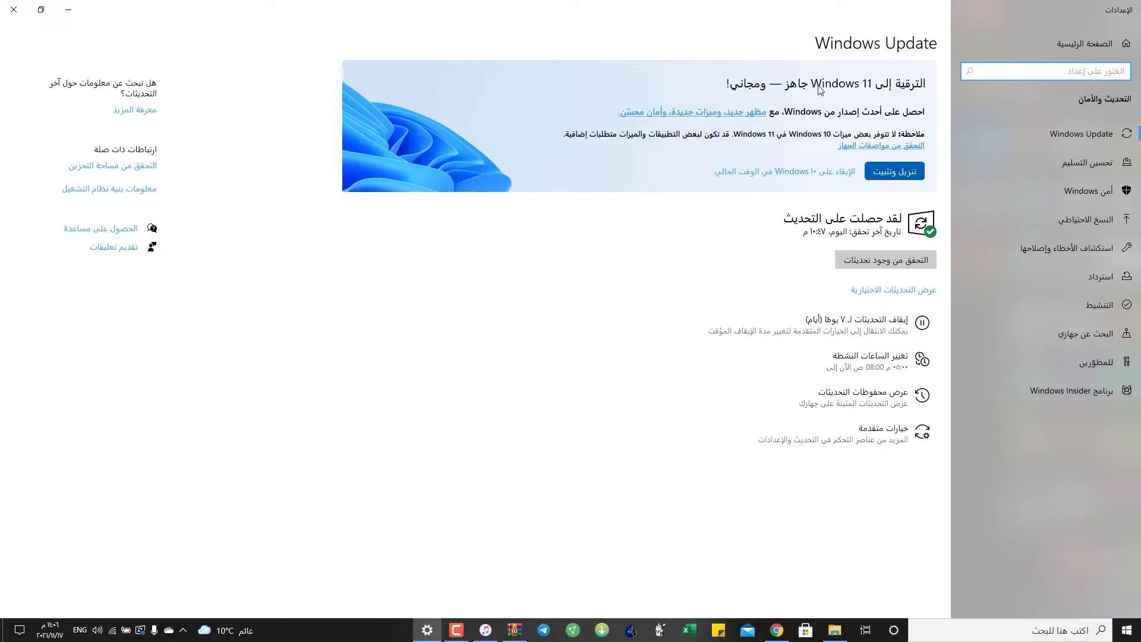
pyautogui.click(880, 177)
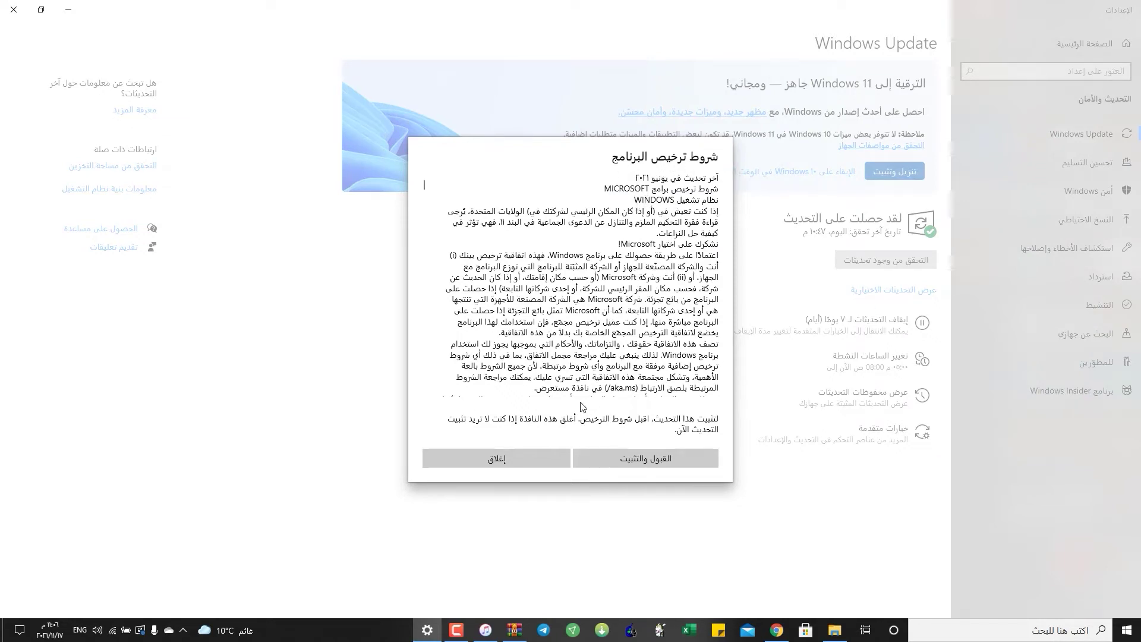
pyautogui.click(631, 461)
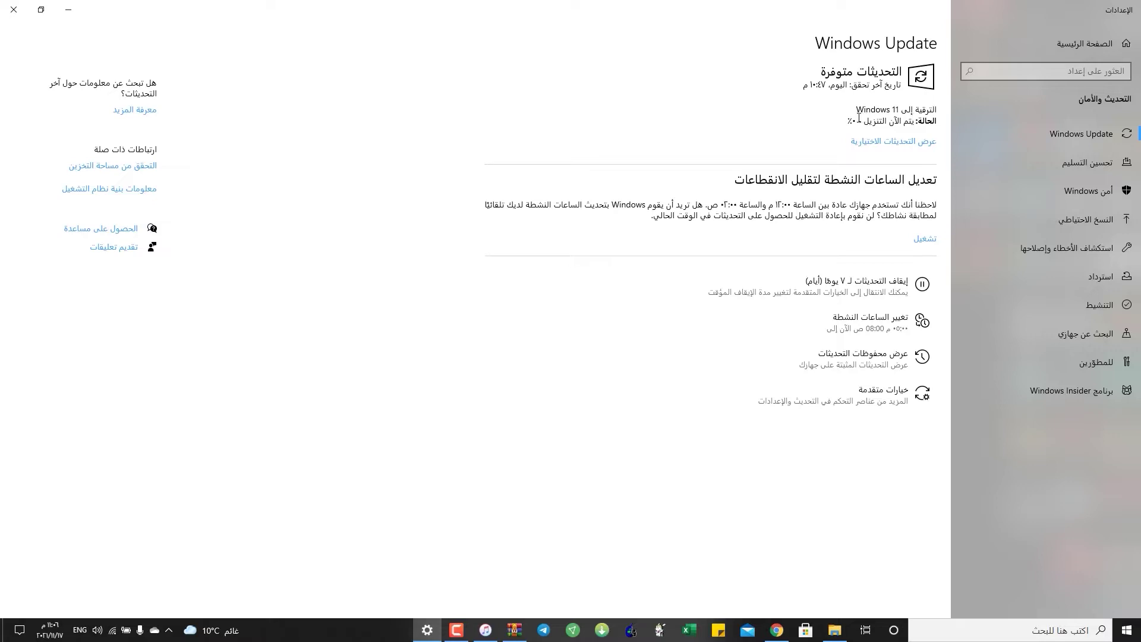
# Examine the download status of the Windows 11 upgrade and glance at the notification centre
pyautogui.moveTo(851, 121); pyautogui.dragTo(916, 116)
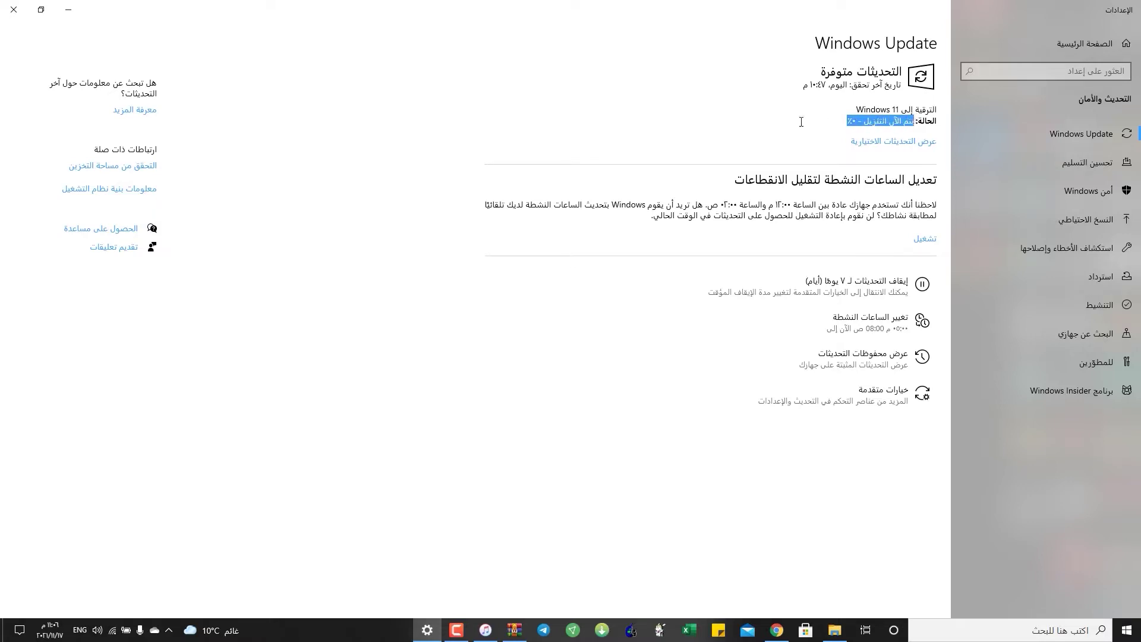
pyautogui.click(782, 119)
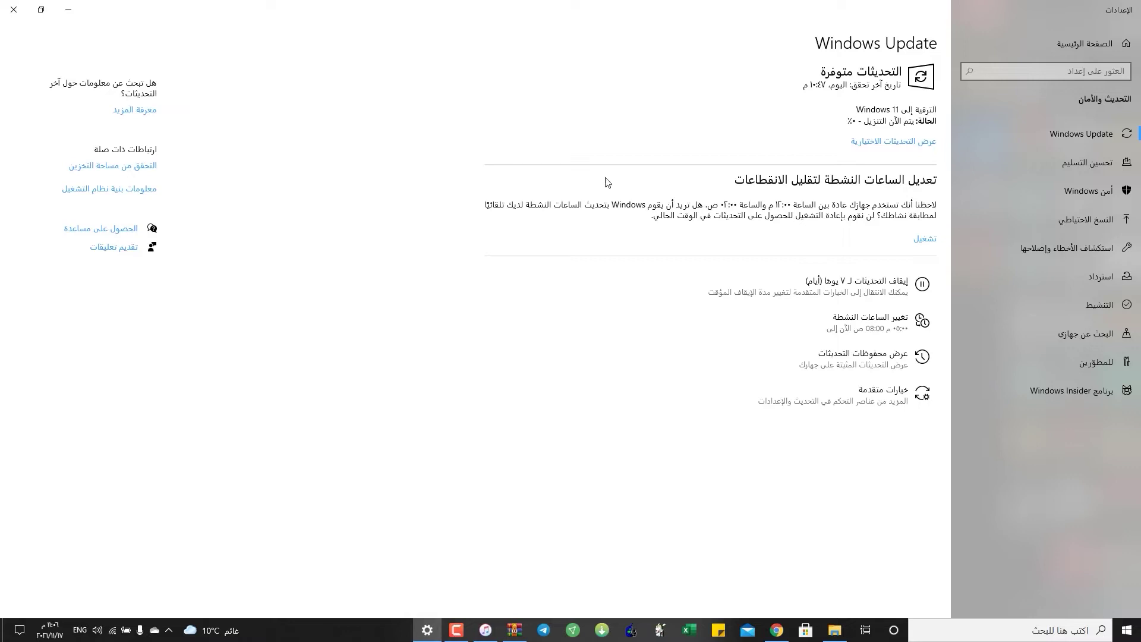
pyautogui.click(15, 632)
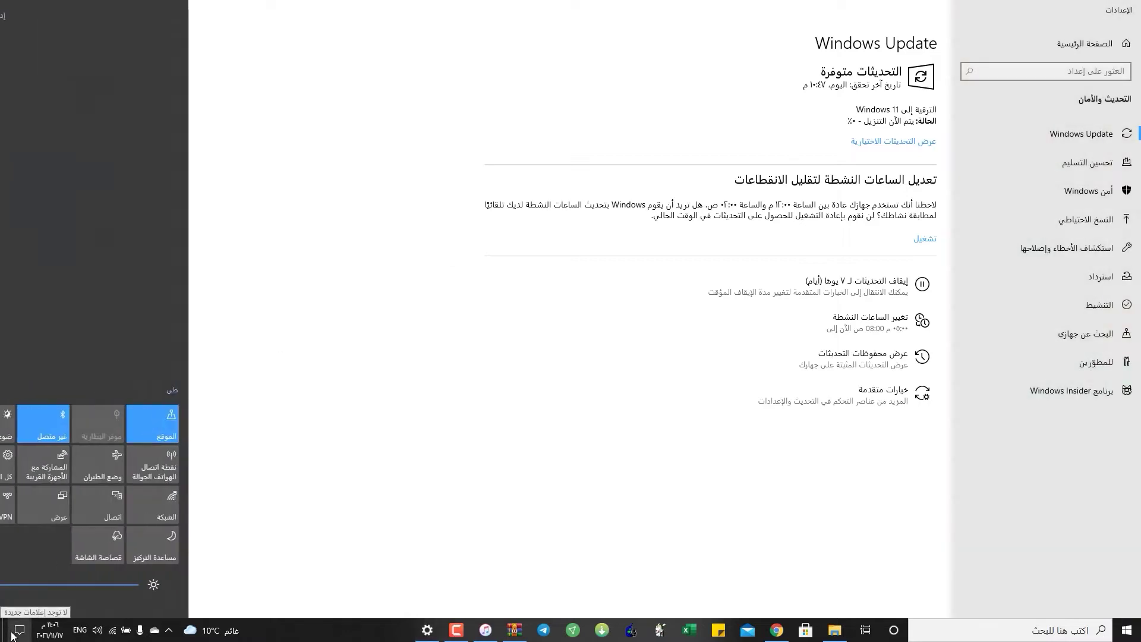
pyautogui.click(360, 429)
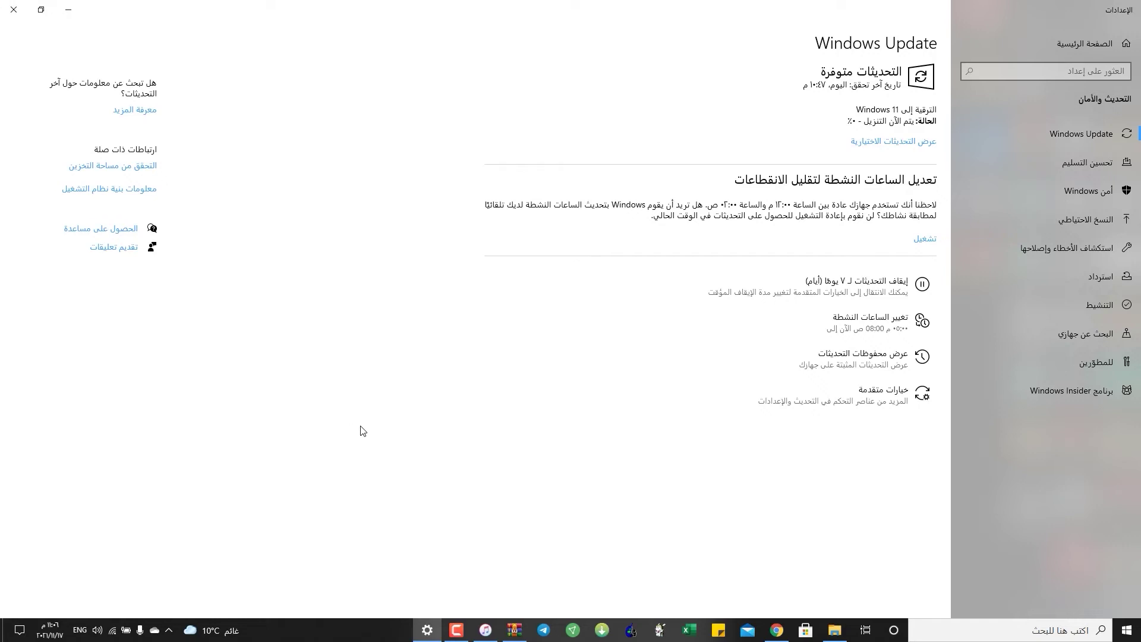
# Look at the optional updates page, then recheck the Windows 11 download status and the clock
pyautogui.click(915, 143)
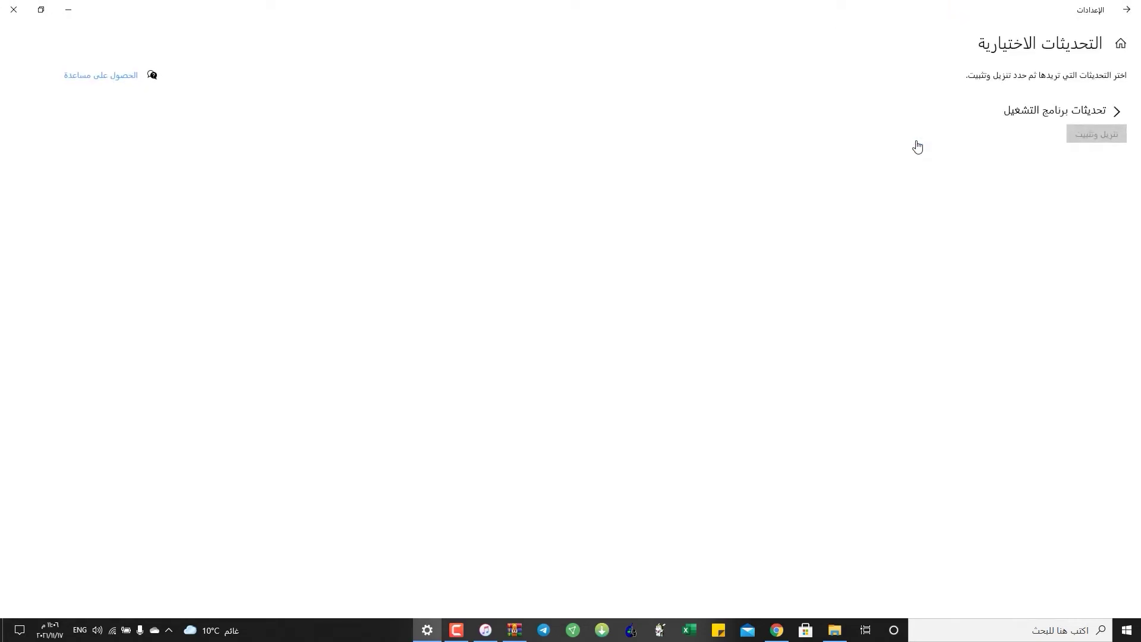
pyautogui.click(1125, 12)
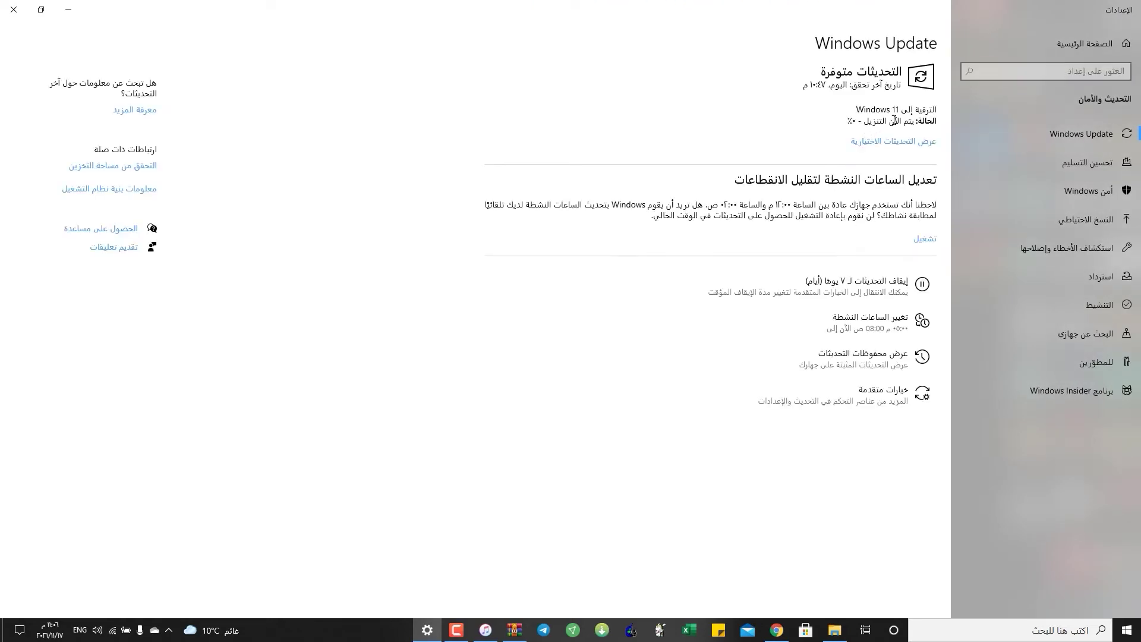
pyautogui.doubleClick(894, 120)
pyautogui.click(894, 120)
pyautogui.moveTo(868, 121); pyautogui.dragTo(896, 120)
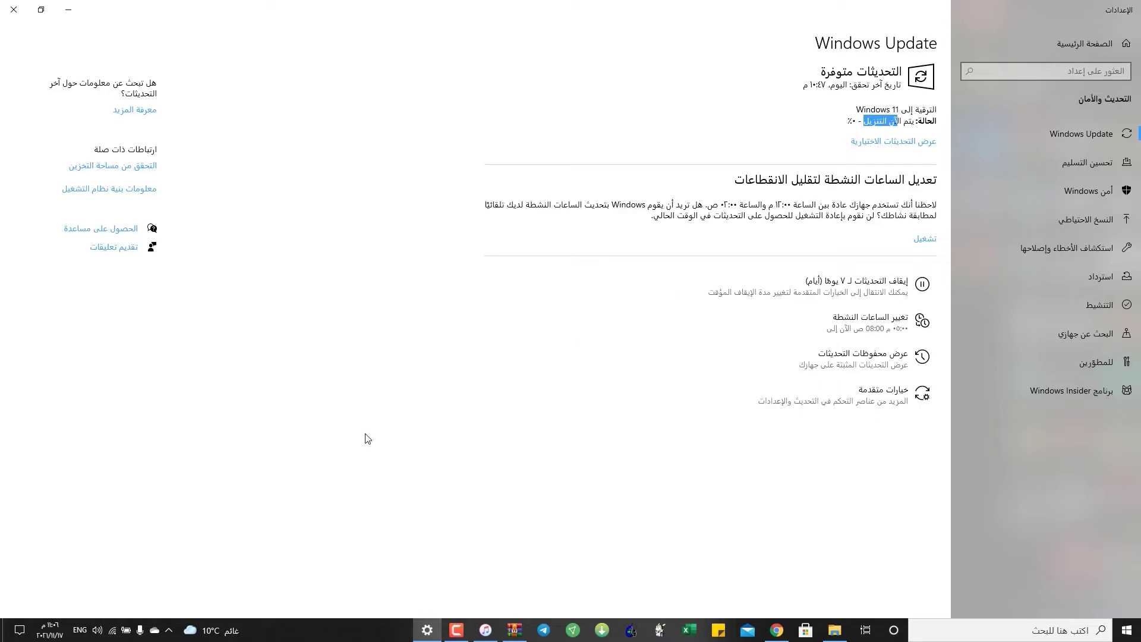
pyautogui.click(49, 630)
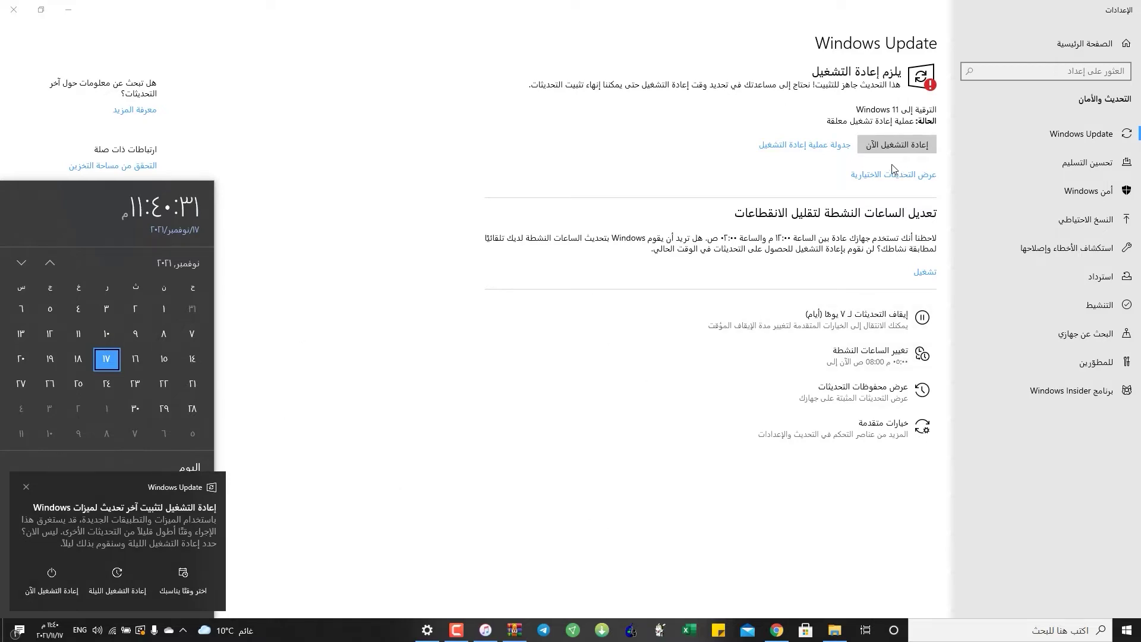
# Reopen Windows Update, request an immediate restart to install Windows 11, and stop the running screen recording
pyautogui.click(14, 9)
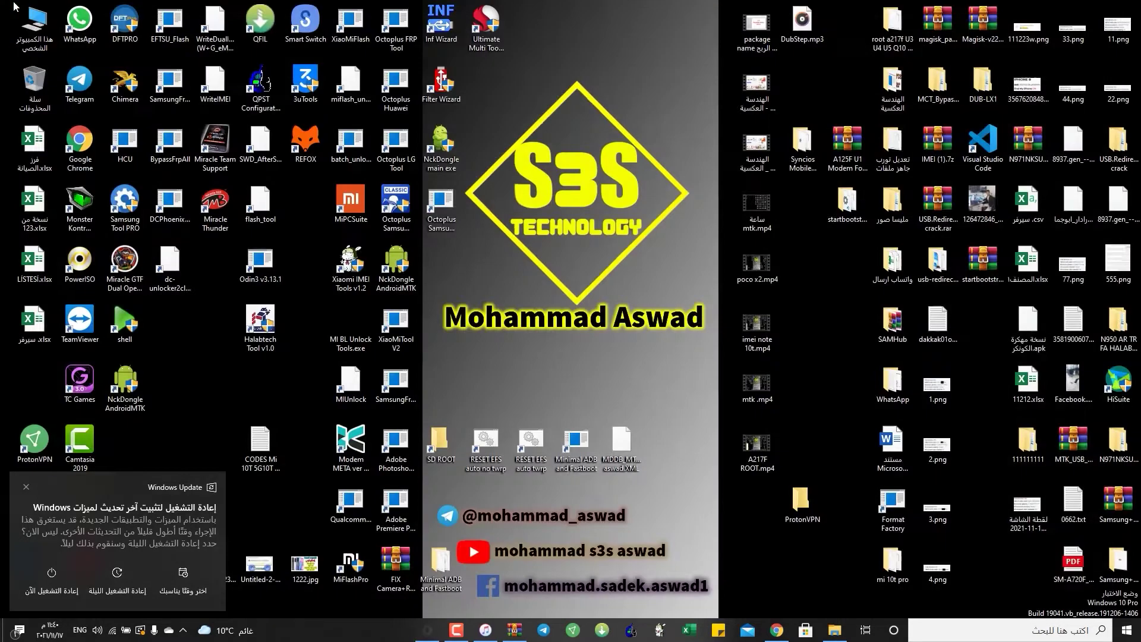
pyautogui.click(140, 630)
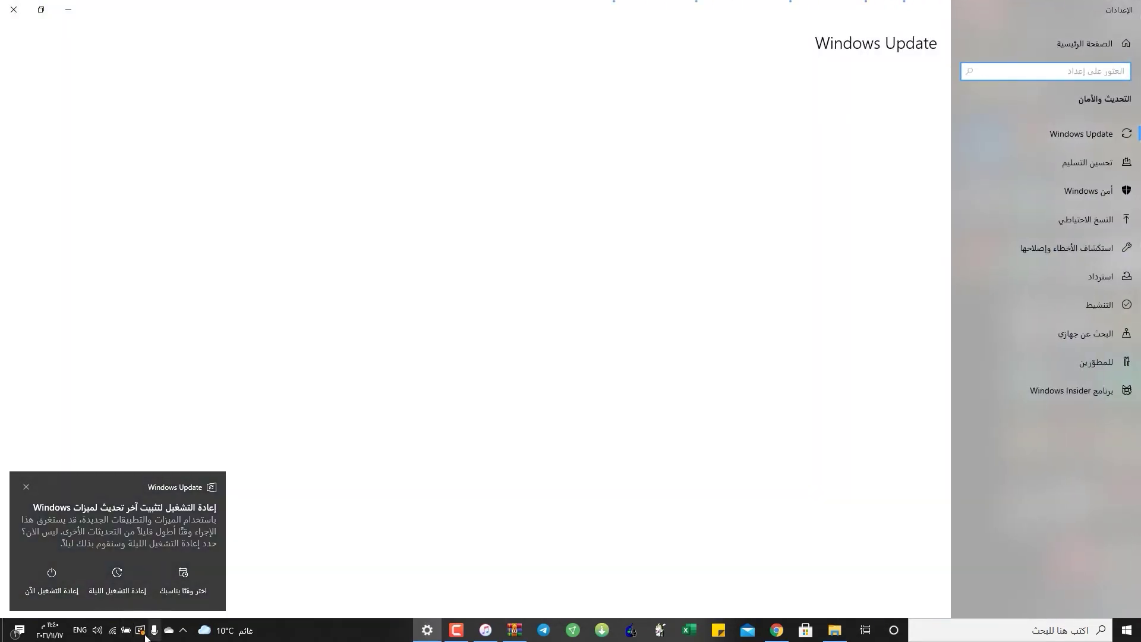
pyautogui.click(905, 146)
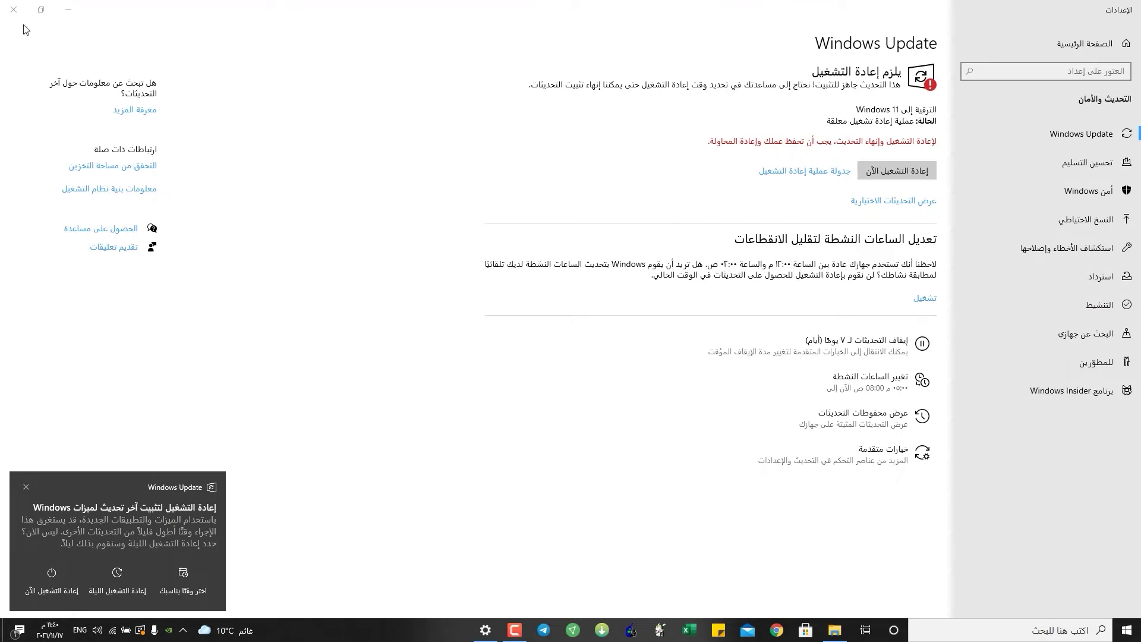
pyautogui.click(515, 630)
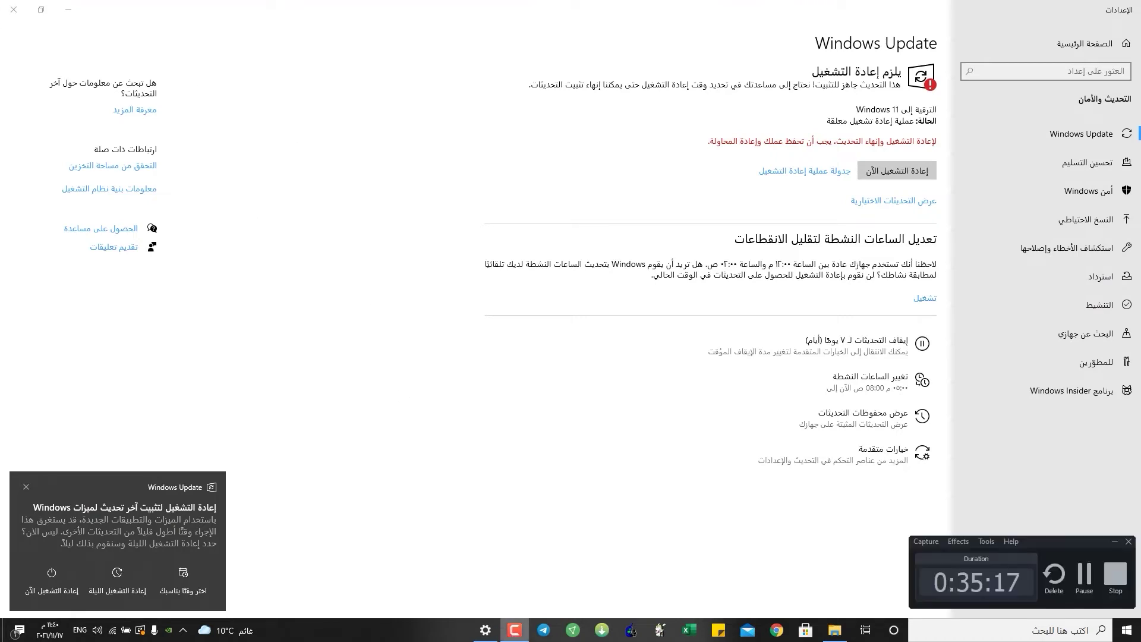
pyautogui.click(1107, 592)
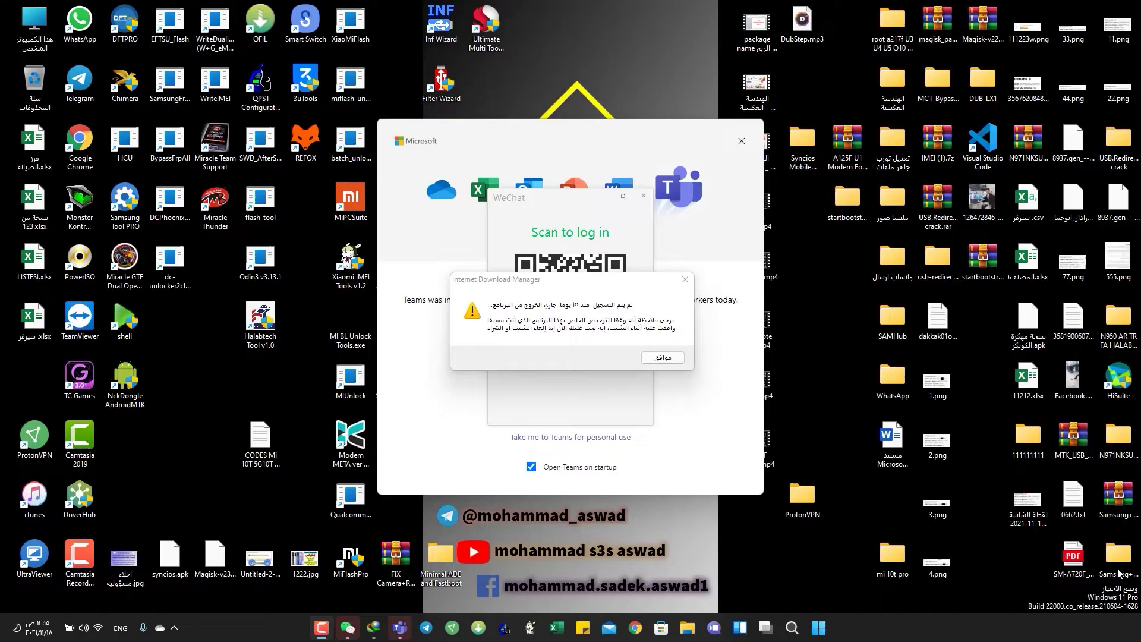
# Dismiss the Internet Download Manager warning and registration windows and the Microsoft Teams welcome window
pyautogui.click(686, 279)
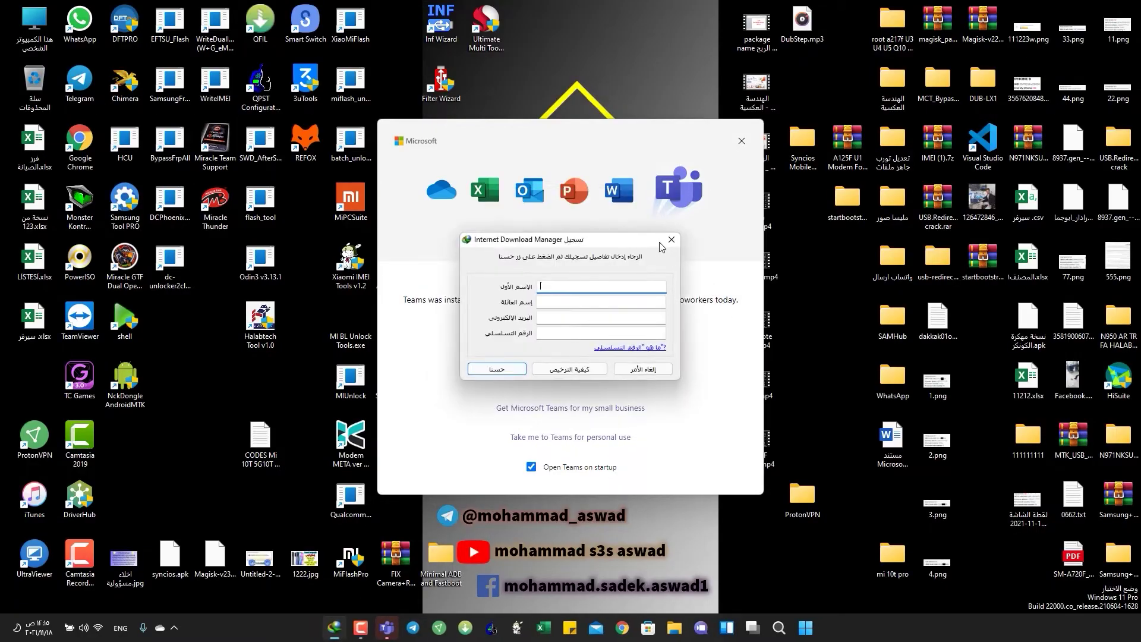
pyautogui.click(671, 239)
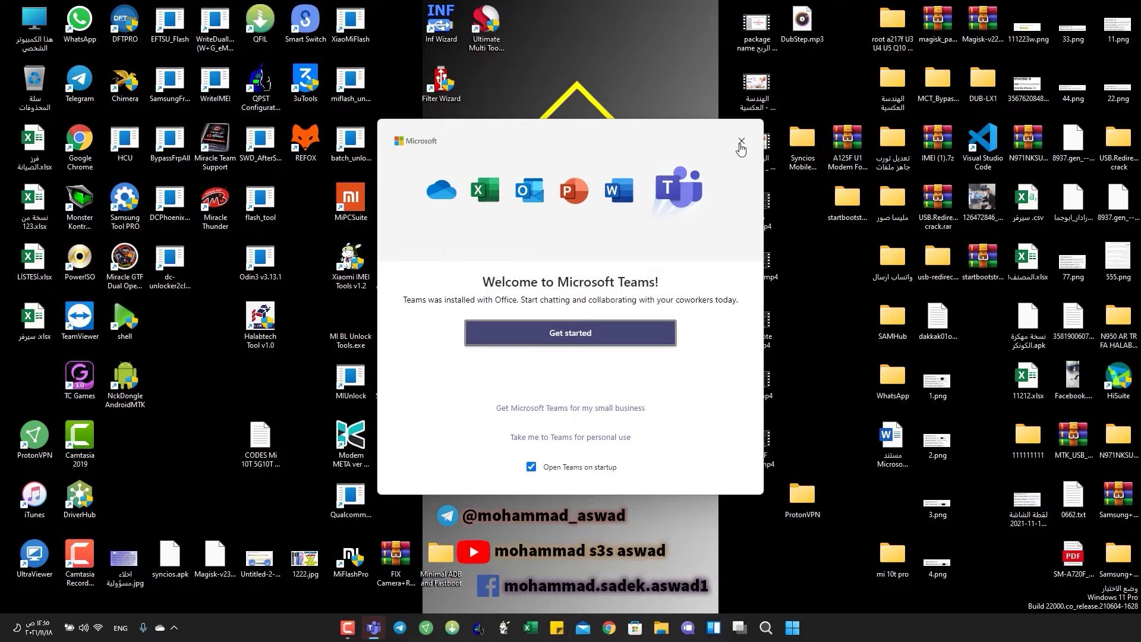
pyautogui.click(741, 143)
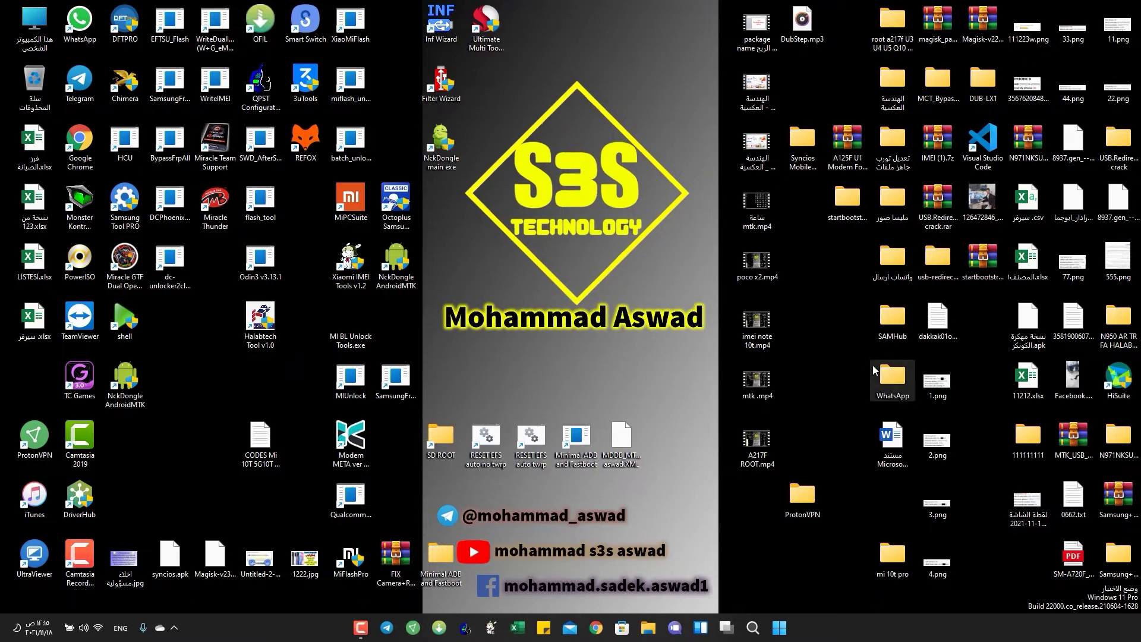
# Examine the new Windows 11 desktop context menu and its classic version with additional options
pyautogui.rightClick(833, 361)
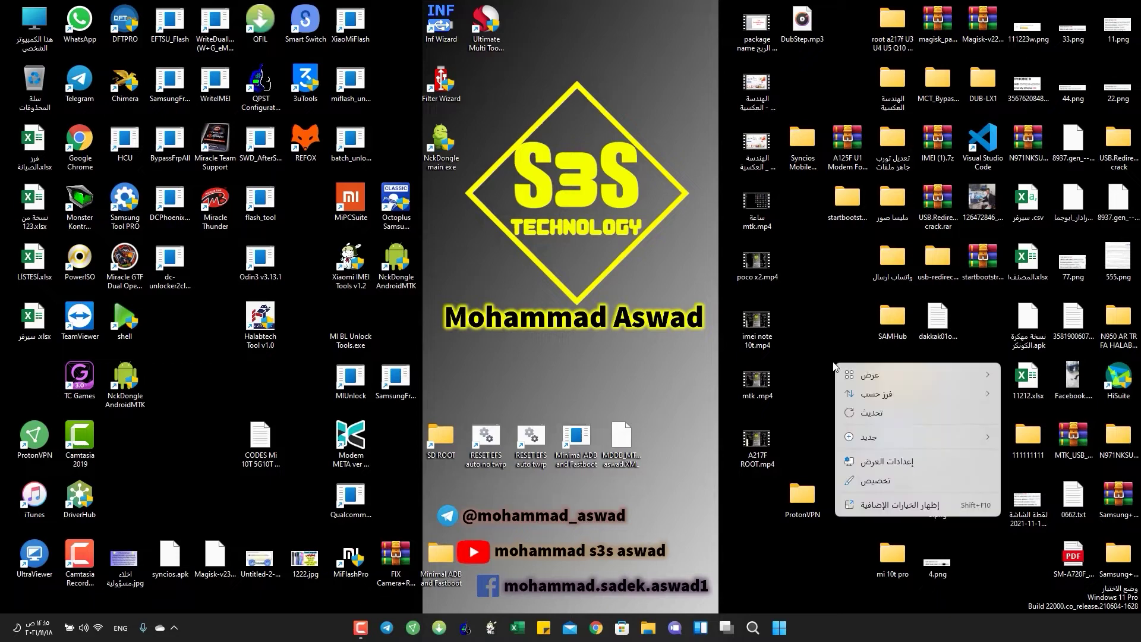
pyautogui.click(833, 361)
pyautogui.rightClick(833, 362)
pyautogui.click(892, 502)
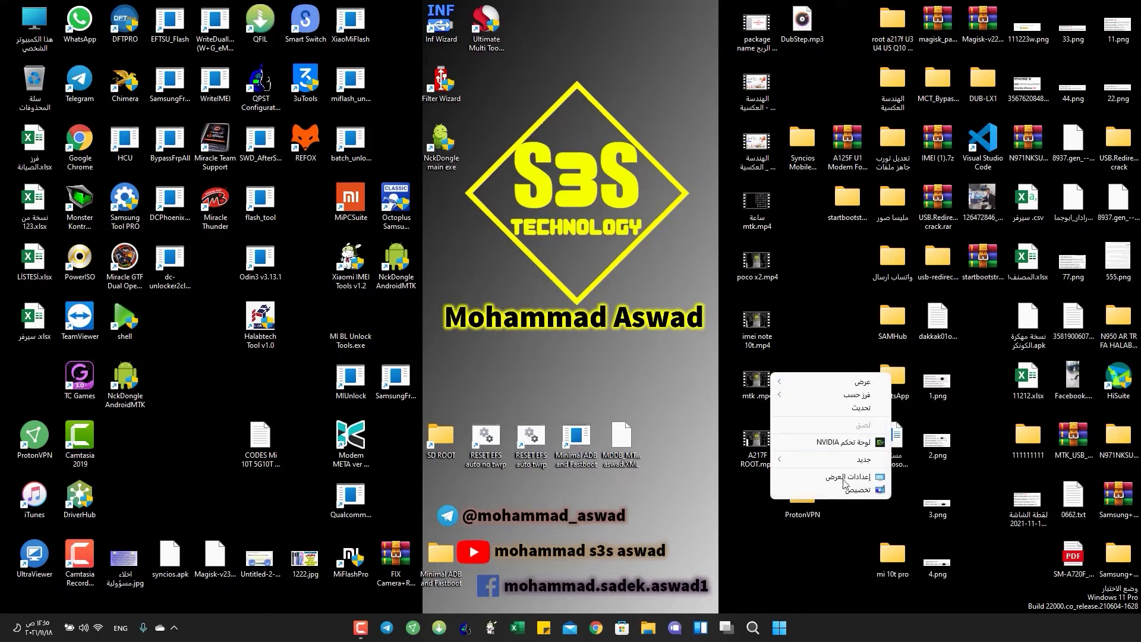
pyautogui.click(825, 337)
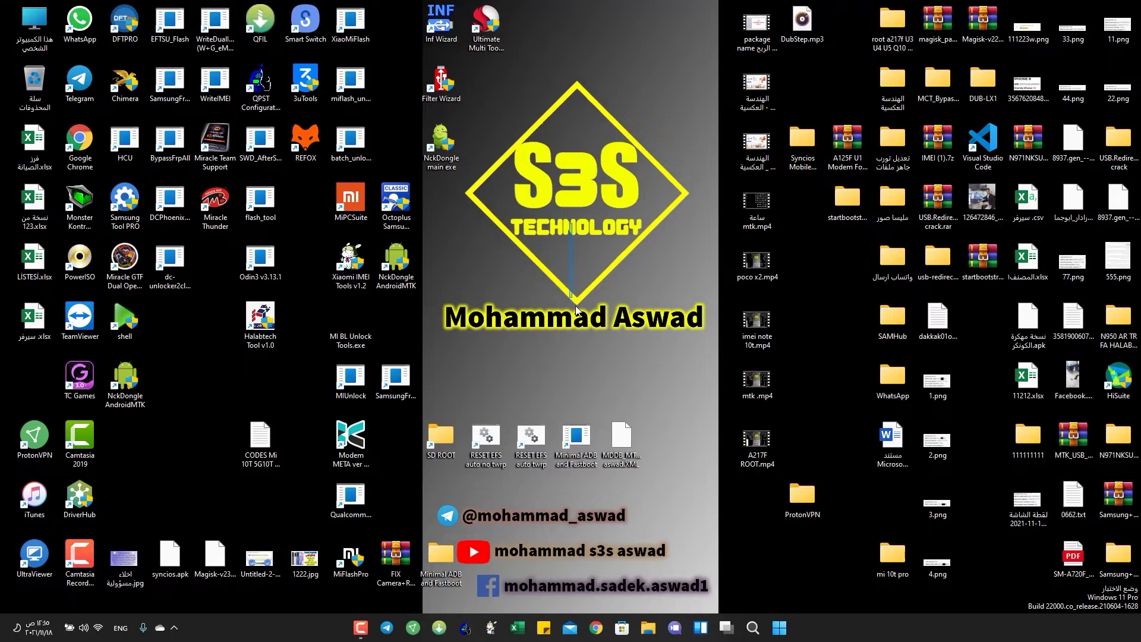
pyautogui.moveTo(571, 224); pyautogui.dragTo(576, 307)
pyautogui.rightClick(545, 277)
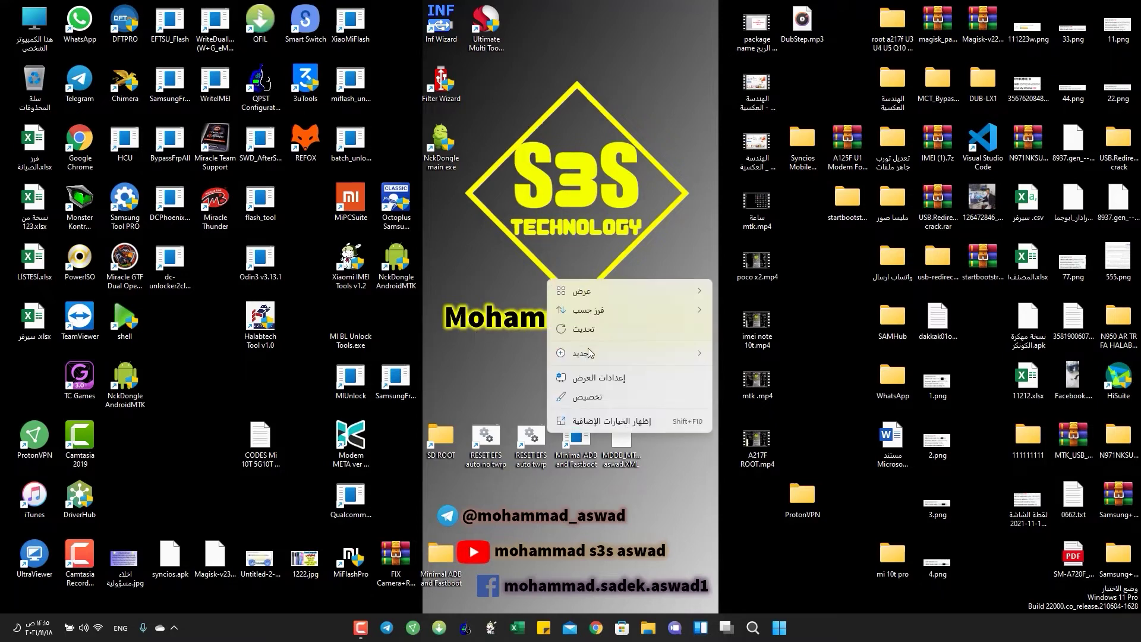
pyautogui.click(605, 422)
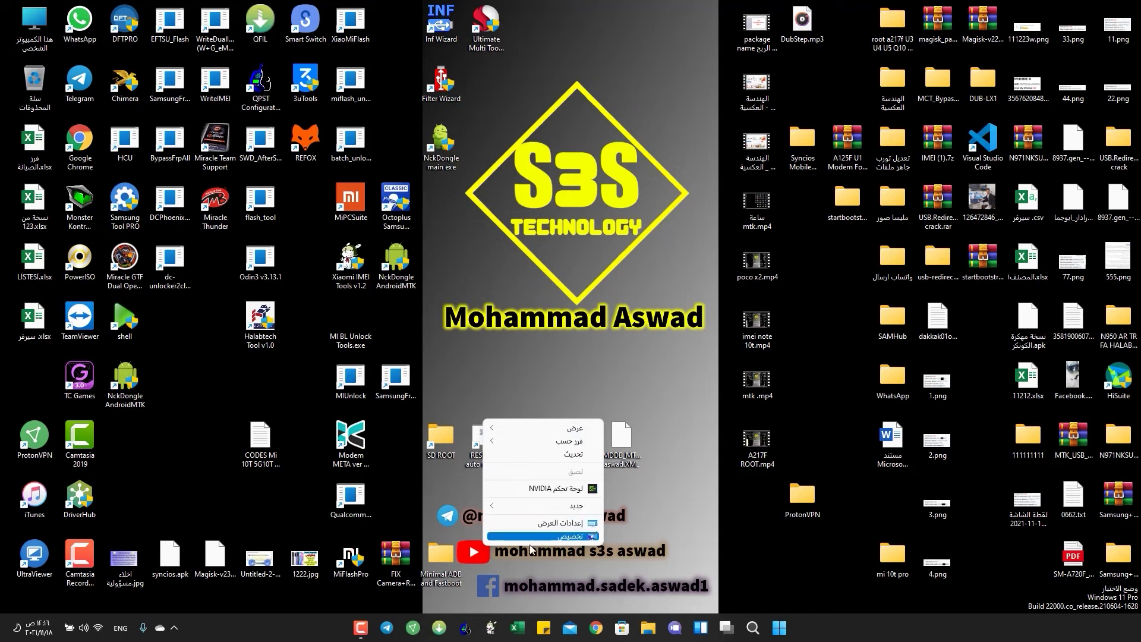
pyautogui.click(722, 486)
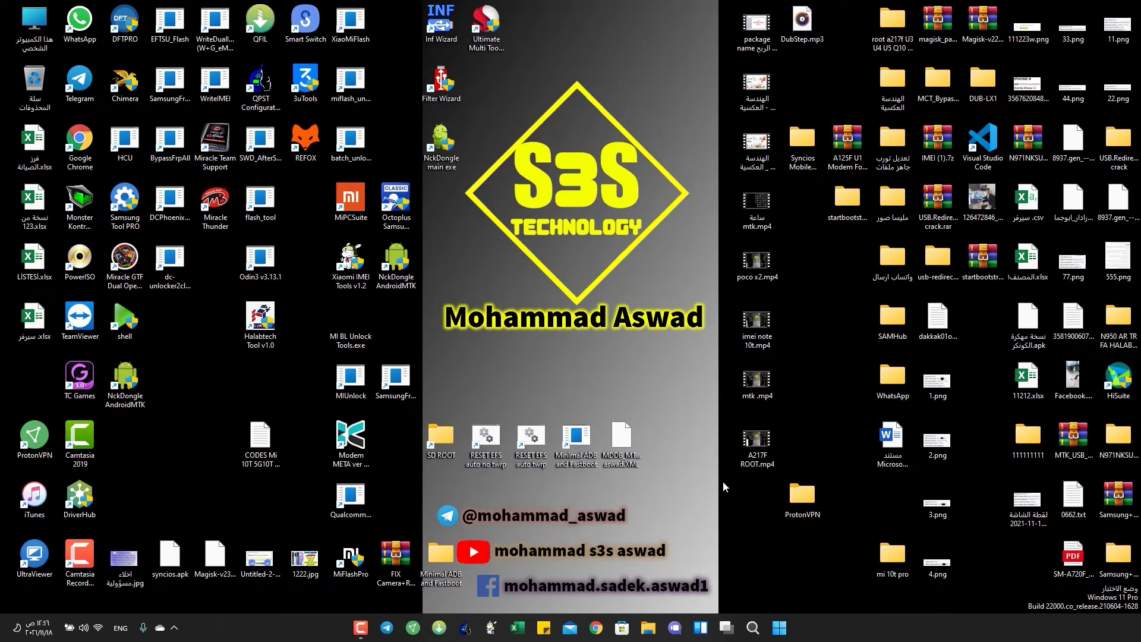
# Open the system's About page in Settings, check the device and Windows specifications, and close Settings
pyautogui.rightClick(794, 629)
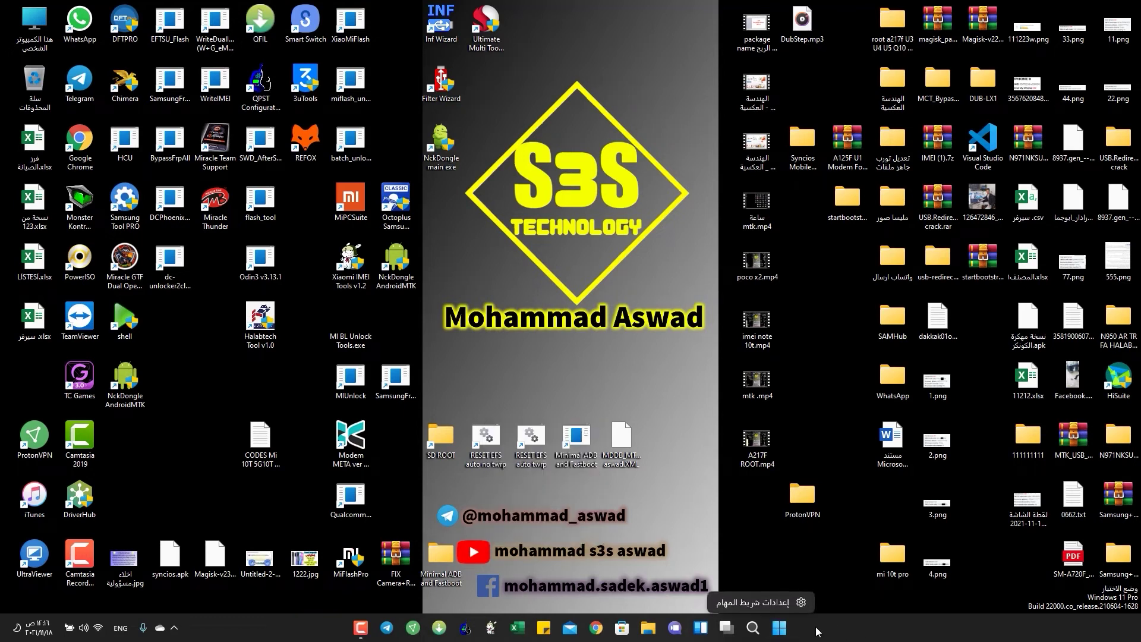
pyautogui.rightClick(782, 629)
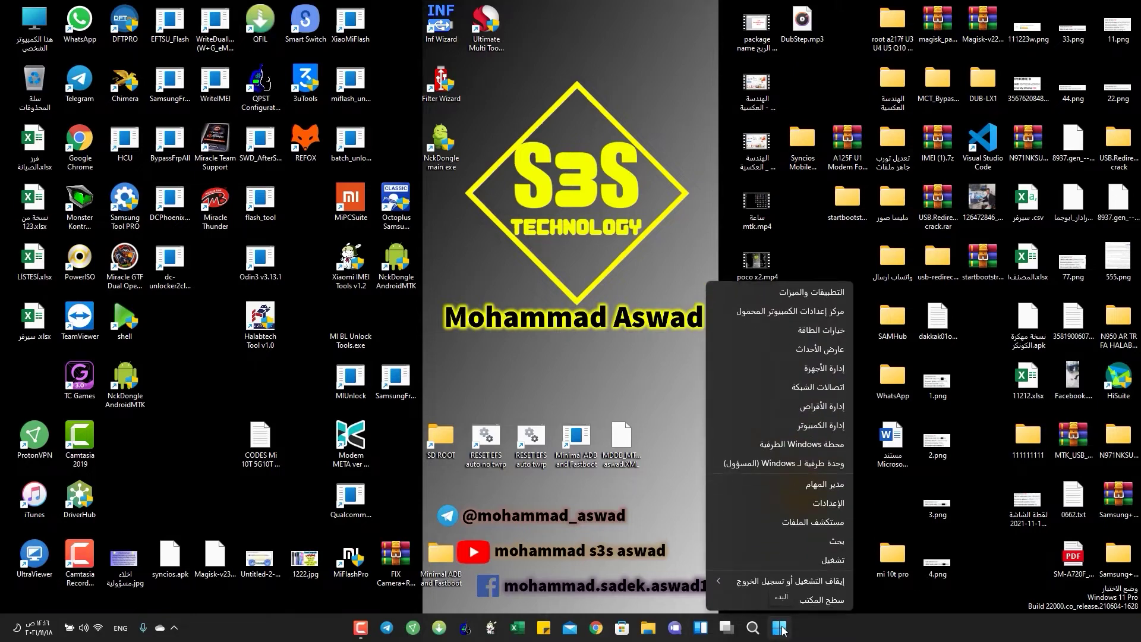
pyautogui.click(818, 504)
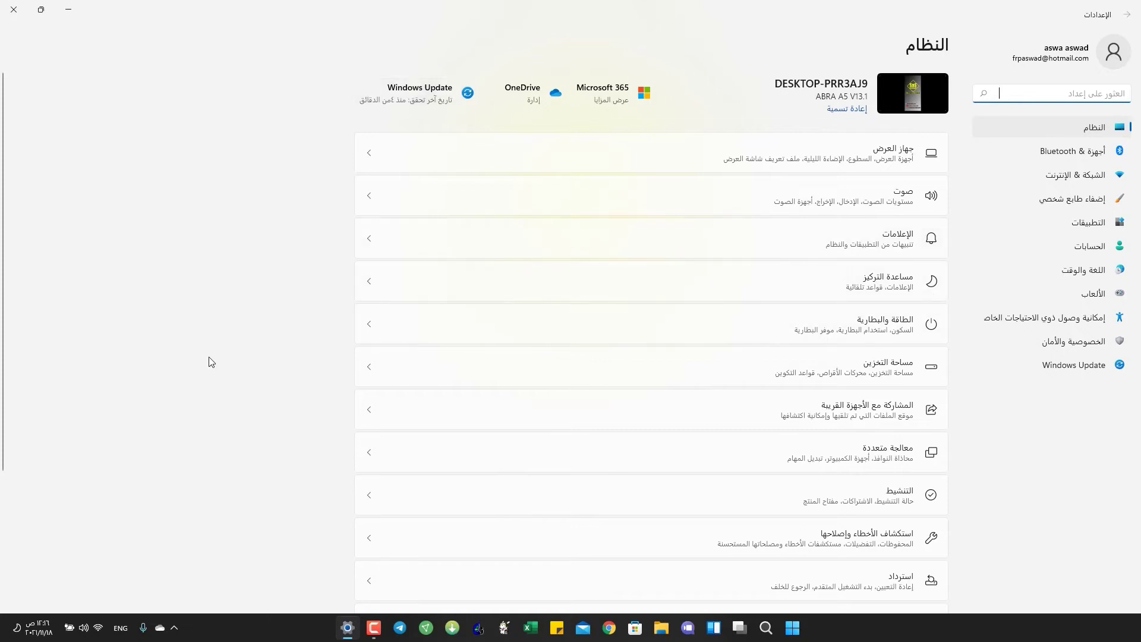
pyautogui.scroll(-1, 199, 364)
pyautogui.scroll(-2, 199, 365)
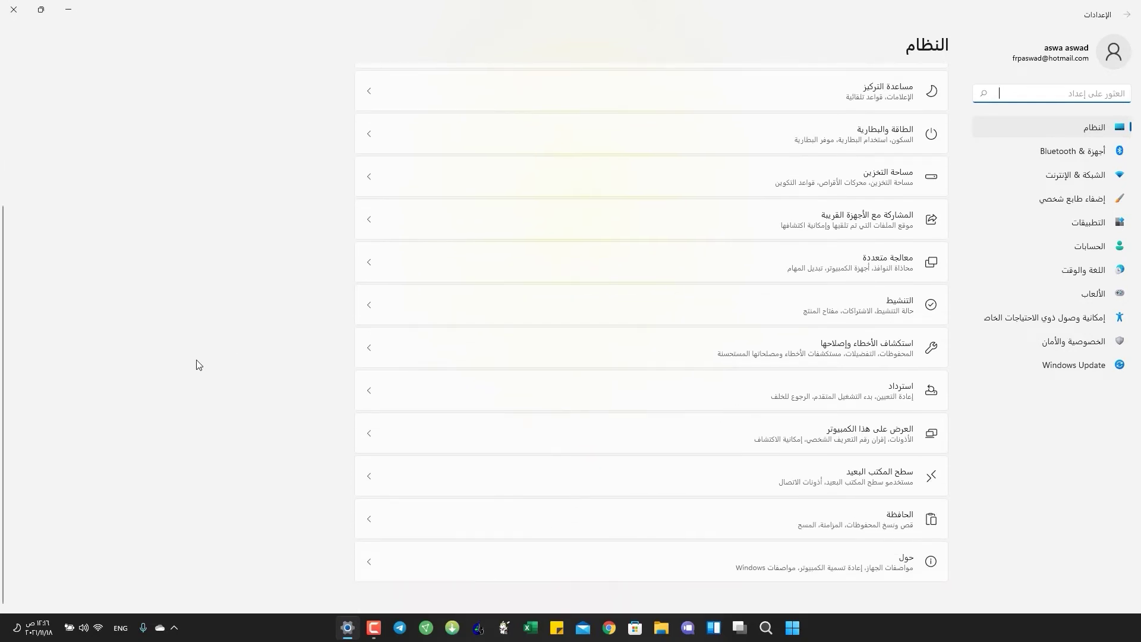
pyautogui.click(829, 574)
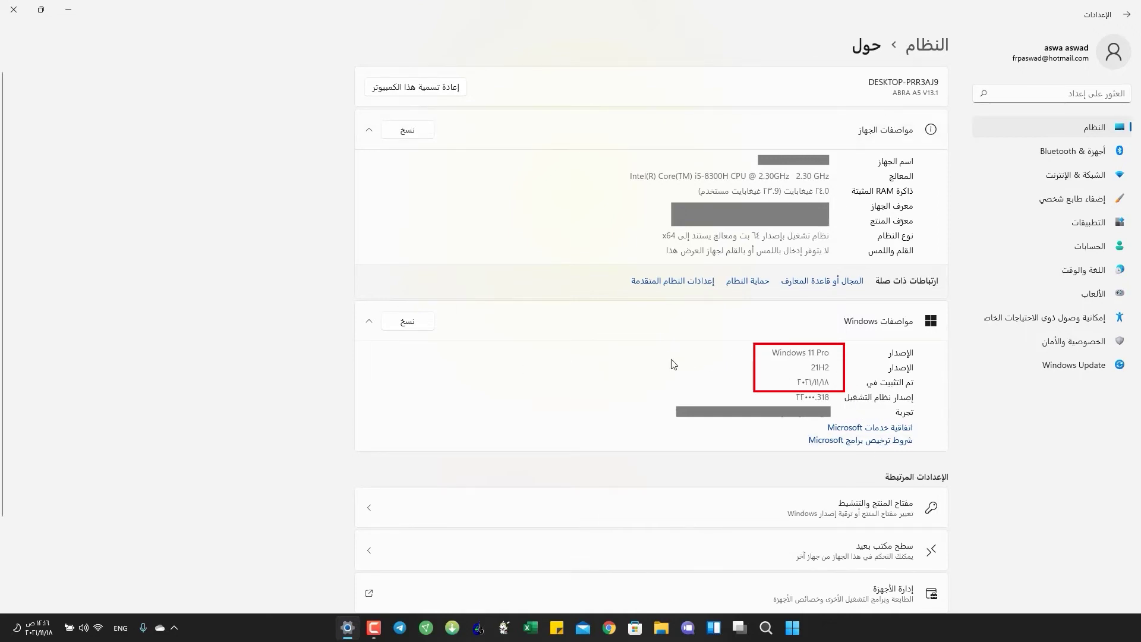
pyautogui.click(13, 9)
# Open This PC in File Explorer, maximize the window, and show its additional commands
pyautogui.rightClick(24, 36)
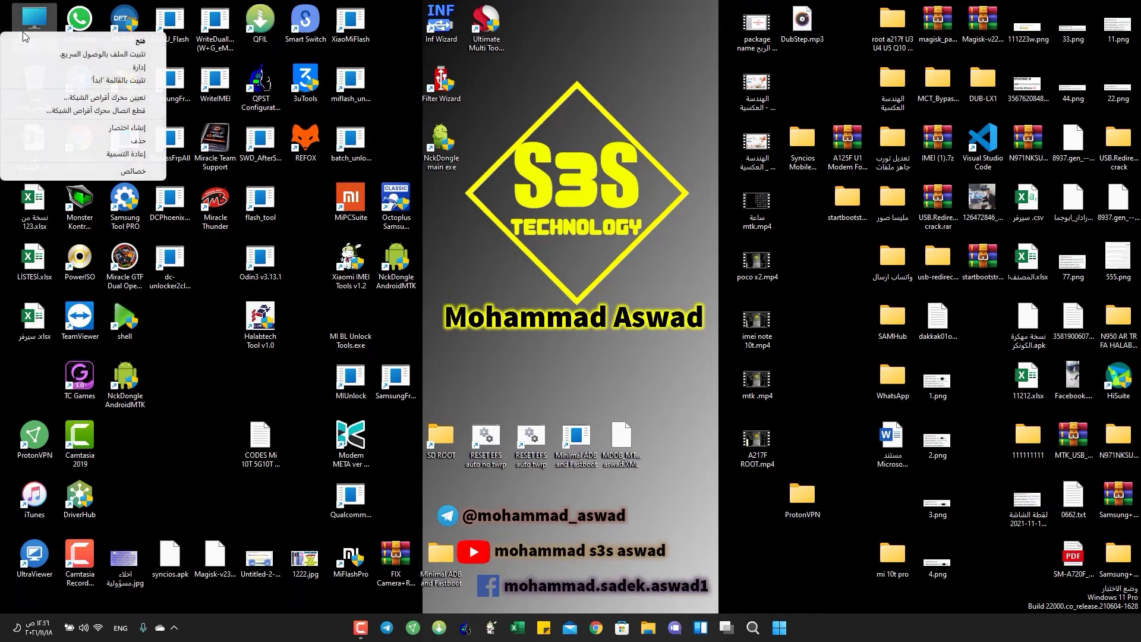
pyautogui.click(26, 39)
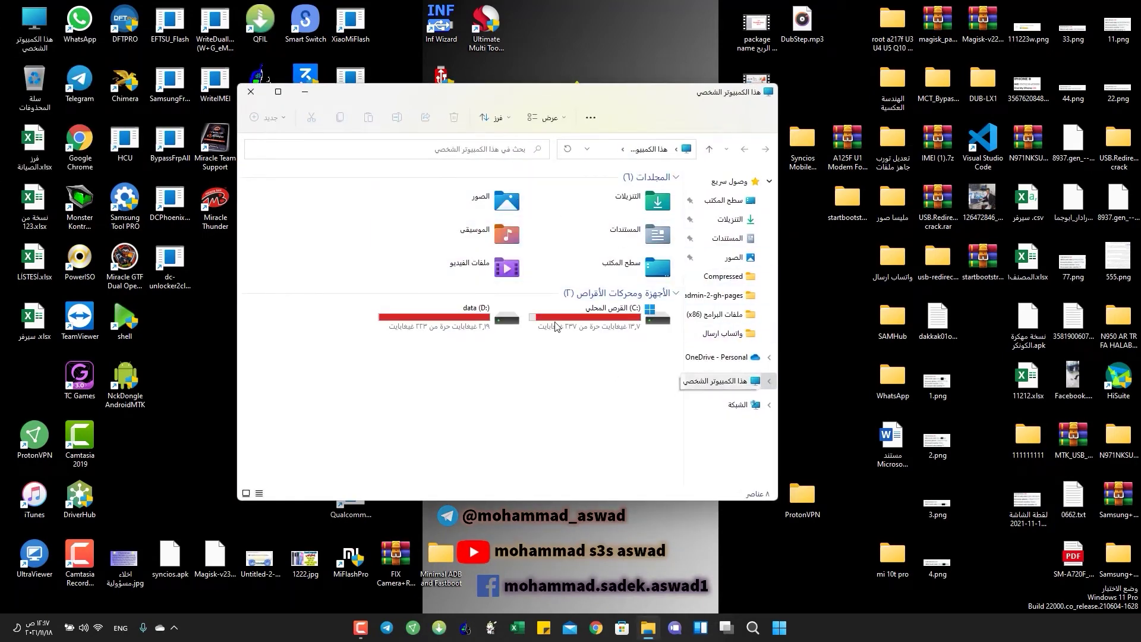
pyautogui.click(278, 93)
pyautogui.click(357, 31)
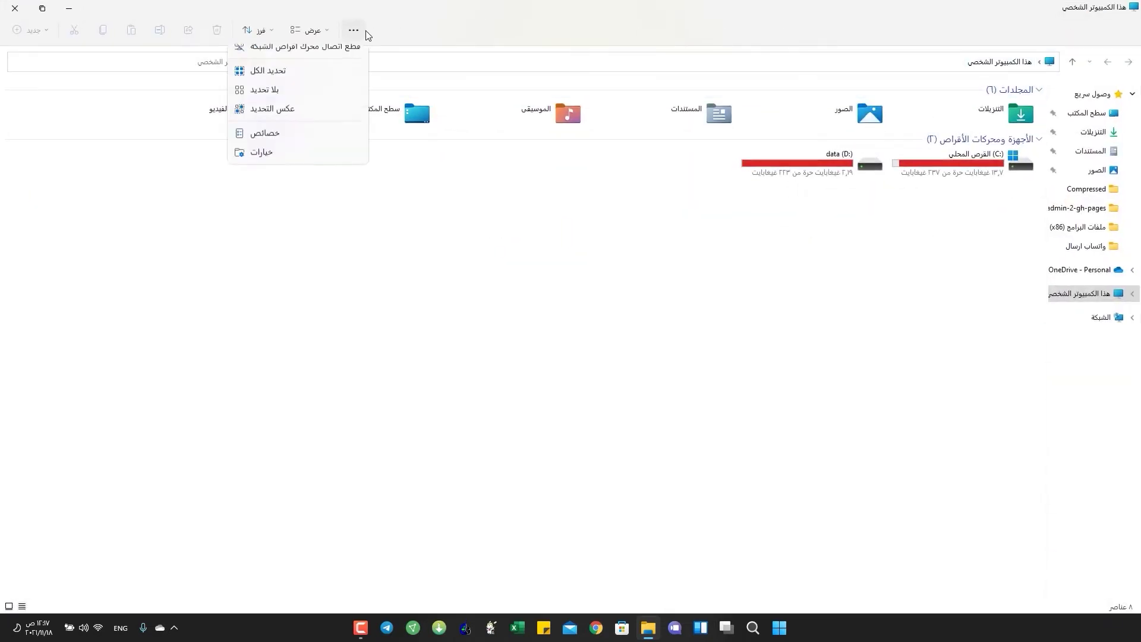
# Examine File Explorer's view and sort options for This PC, and close the window
pyautogui.click(356, 31)
pyautogui.click(311, 31)
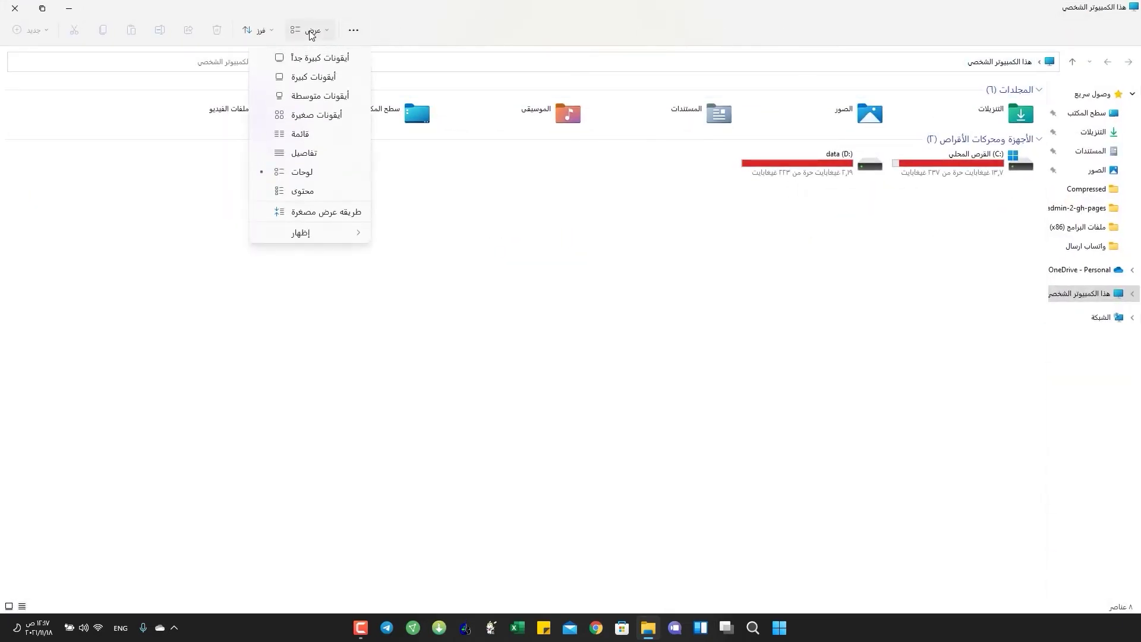
pyautogui.click(265, 30)
pyautogui.click(264, 31)
pyautogui.click(275, 33)
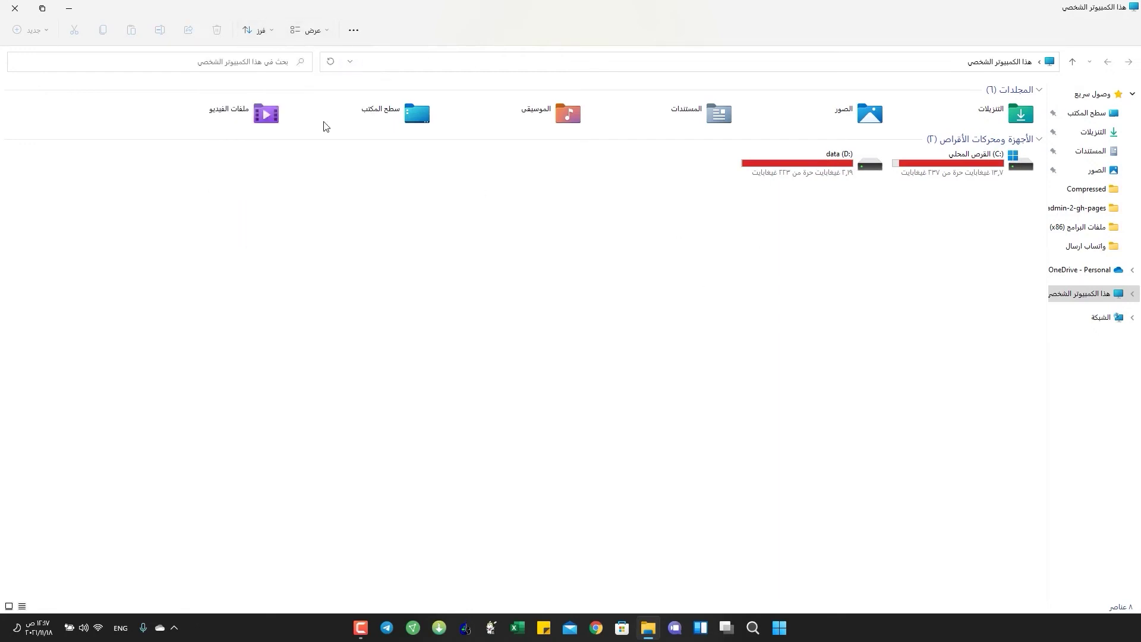
pyautogui.click(15, 9)
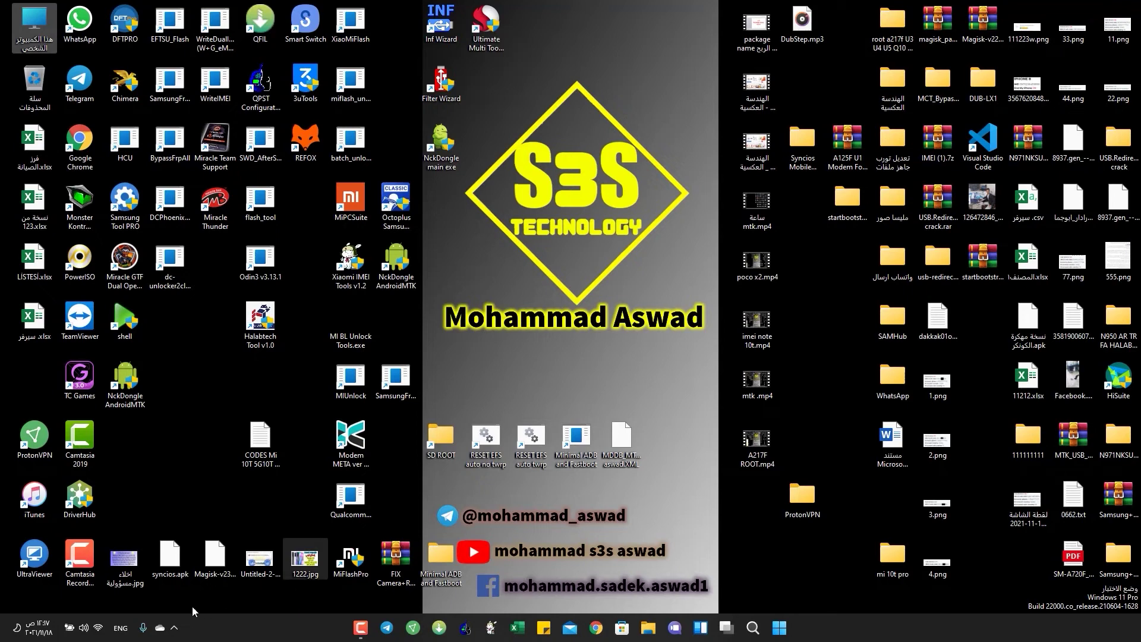
# Look over the hidden tray icons and the notification center with its calendar, and return to the desktop
pyautogui.click(174, 627)
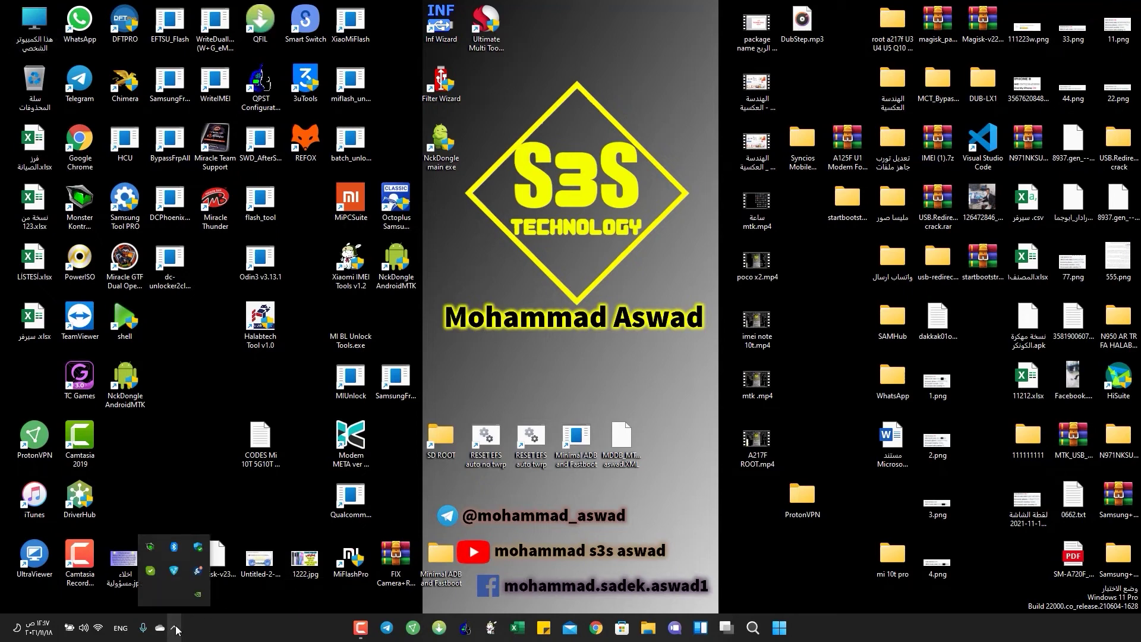
pyautogui.click(18, 624)
pyautogui.click(15, 625)
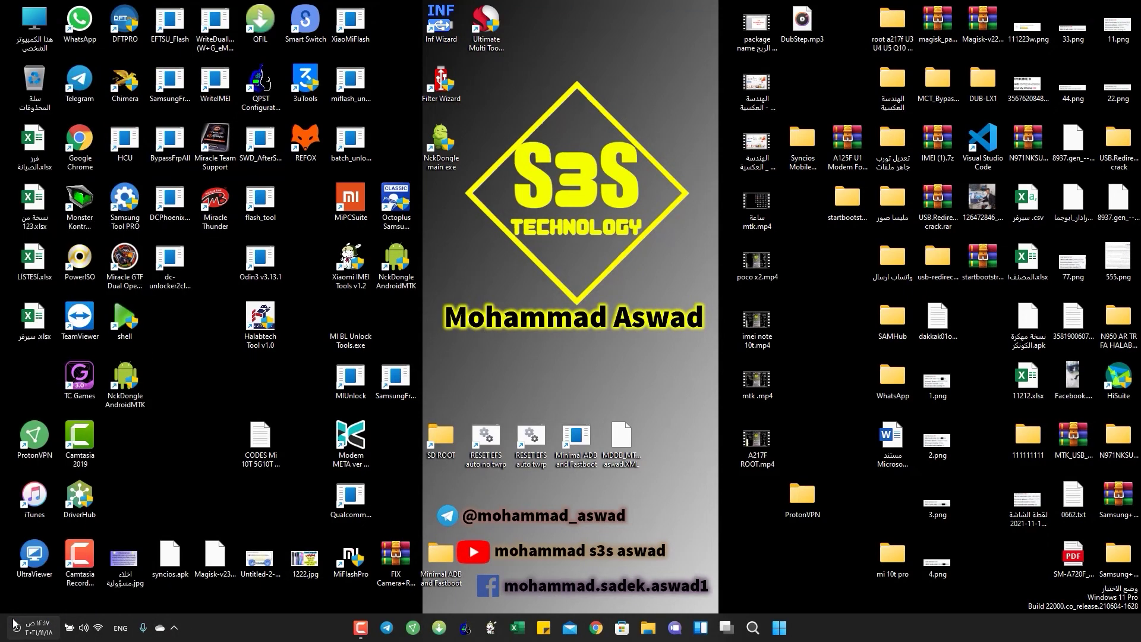
pyautogui.click(15, 626)
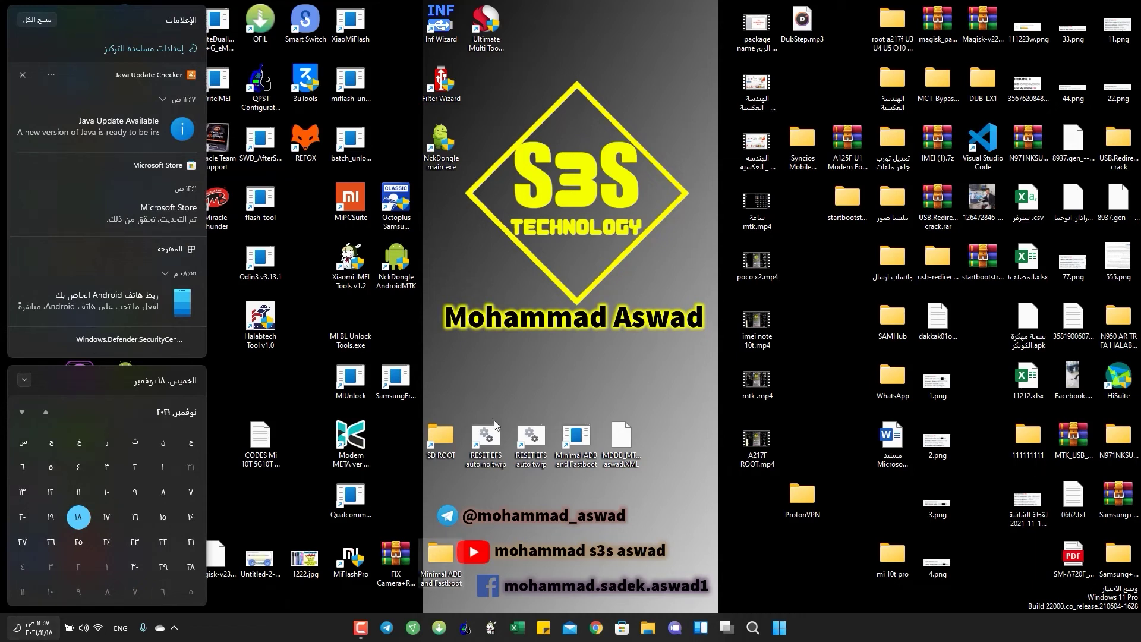
pyautogui.click(483, 357)
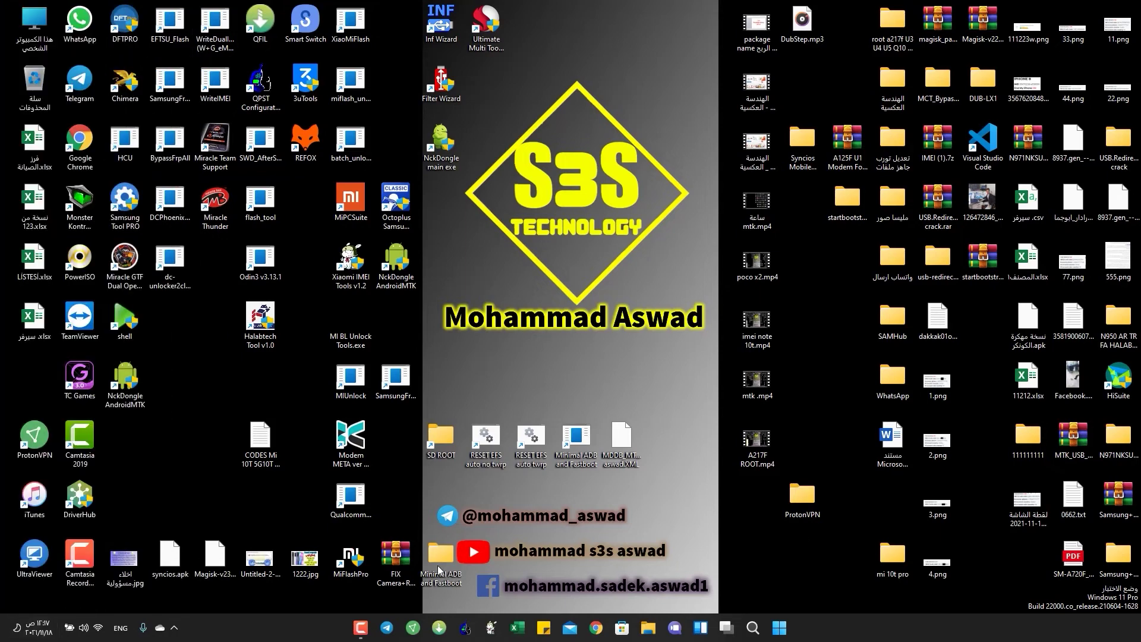
# Open the microphone privacy settings and review which apps have microphone access
pyautogui.click(144, 628)
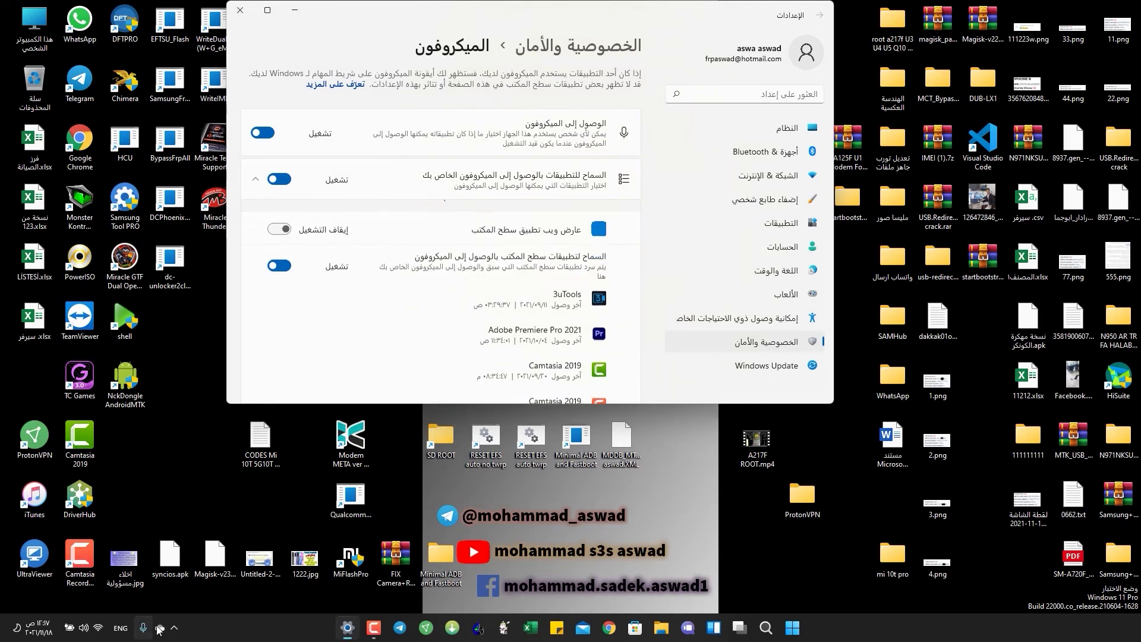
pyautogui.click(349, 629)
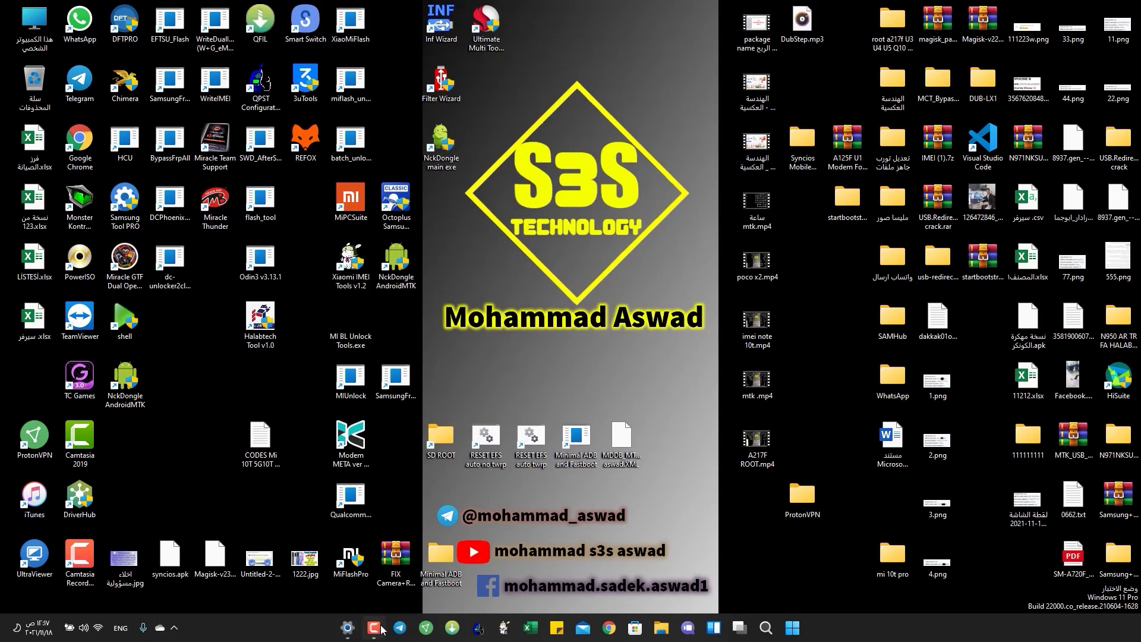
pyautogui.click(379, 629)
pyautogui.click(381, 628)
pyautogui.click(348, 628)
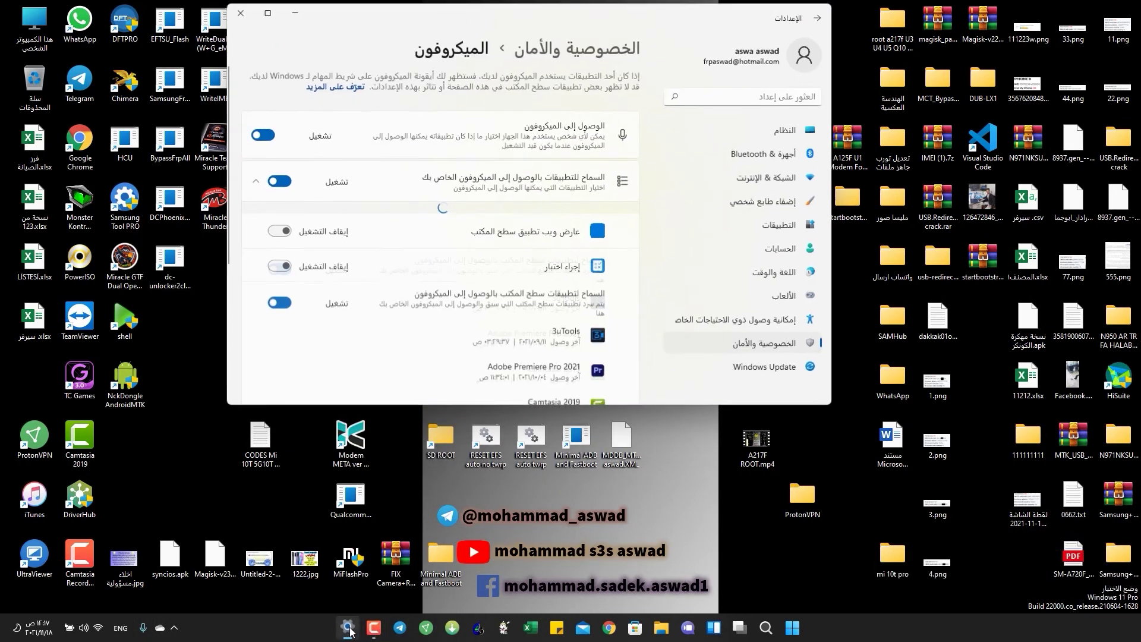
pyautogui.scroll(-5, 489, 271)
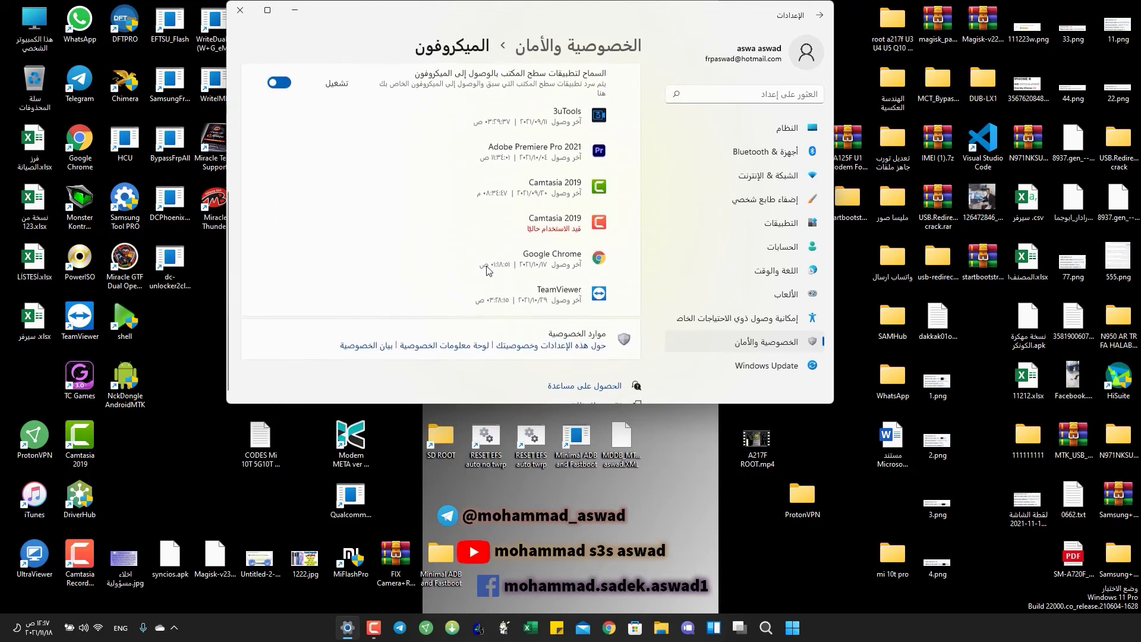
pyautogui.scroll(5, 488, 271)
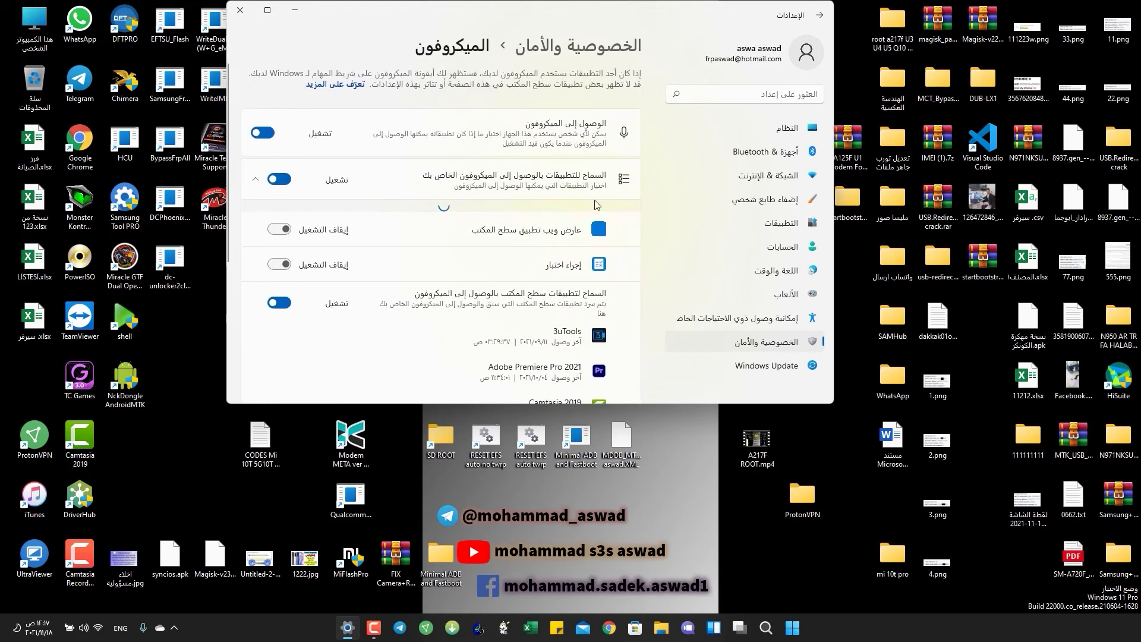
# Check the Windows activation state in the System settings and close Settings
pyautogui.click(789, 129)
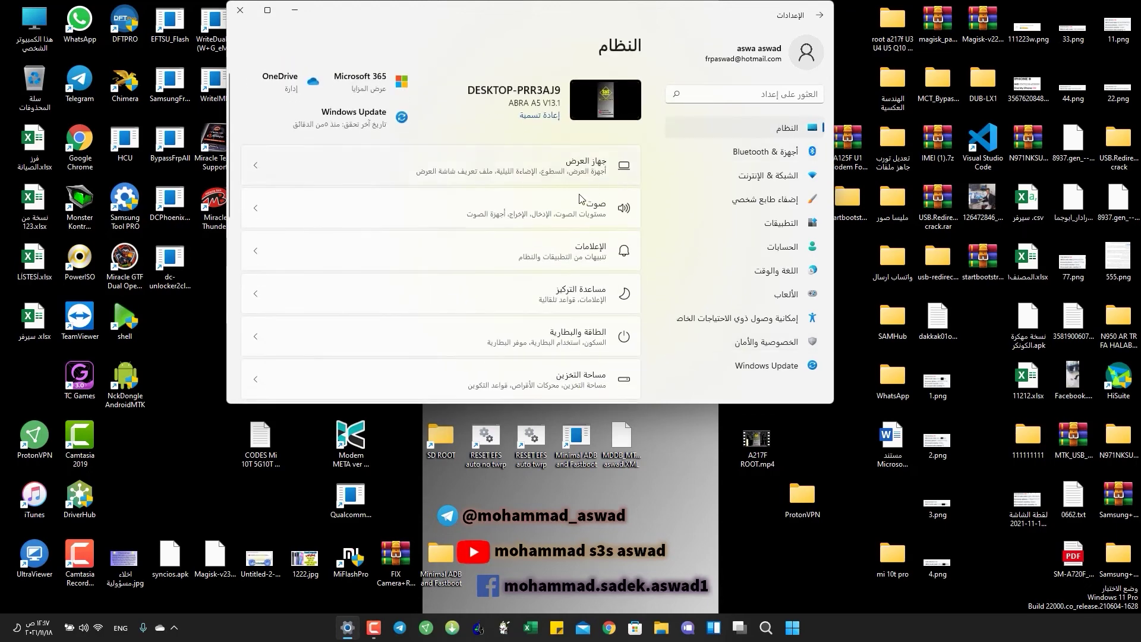
pyautogui.scroll(-6, 559, 305)
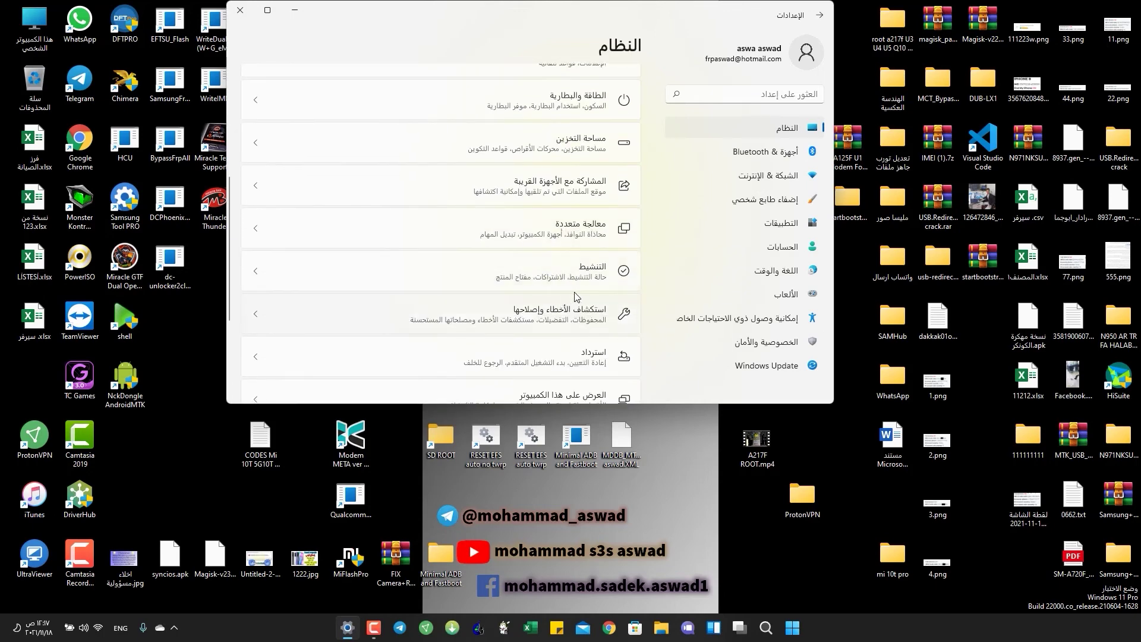
pyautogui.click(568, 273)
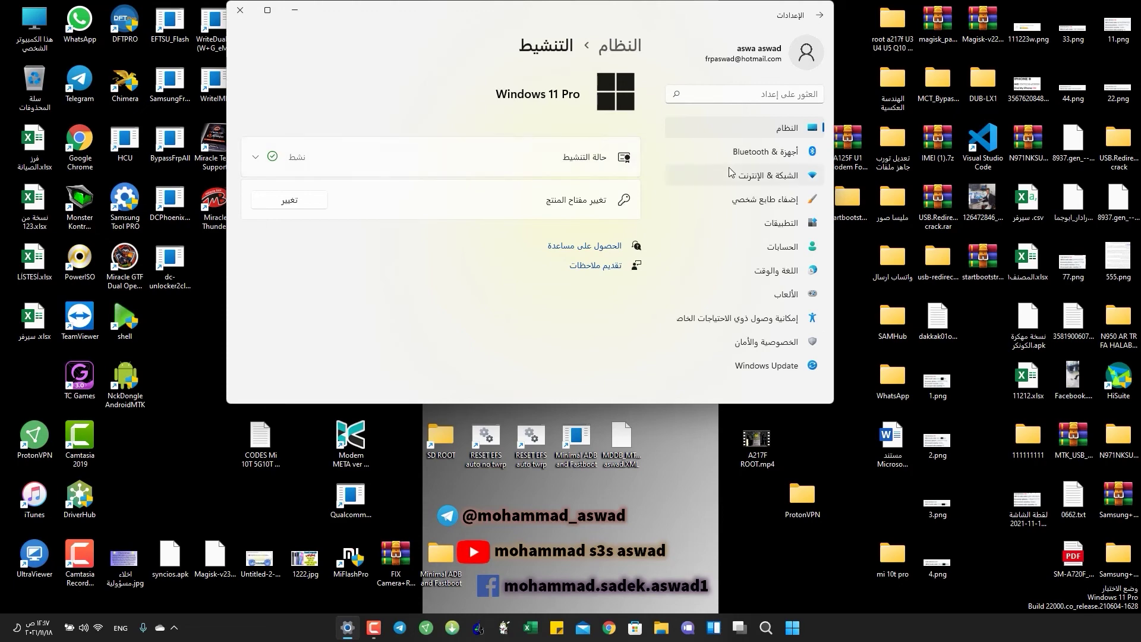
pyautogui.click(244, 14)
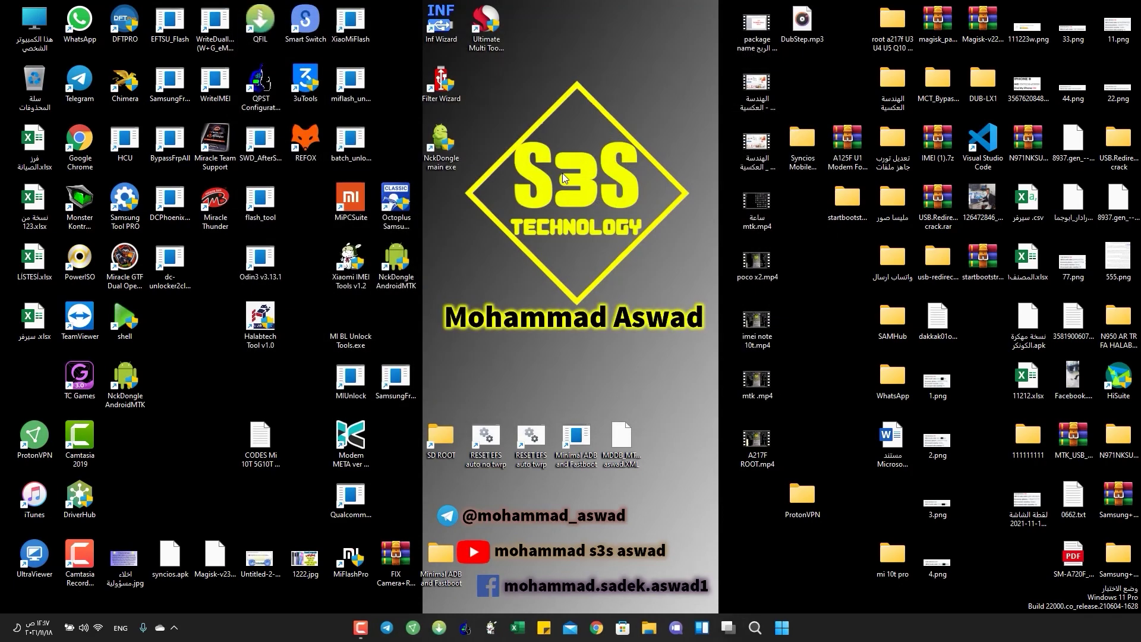
# Open the Personalization settings from the desktop's additional options, review the themes and categories, and close Settings
pyautogui.rightClick(562, 173)
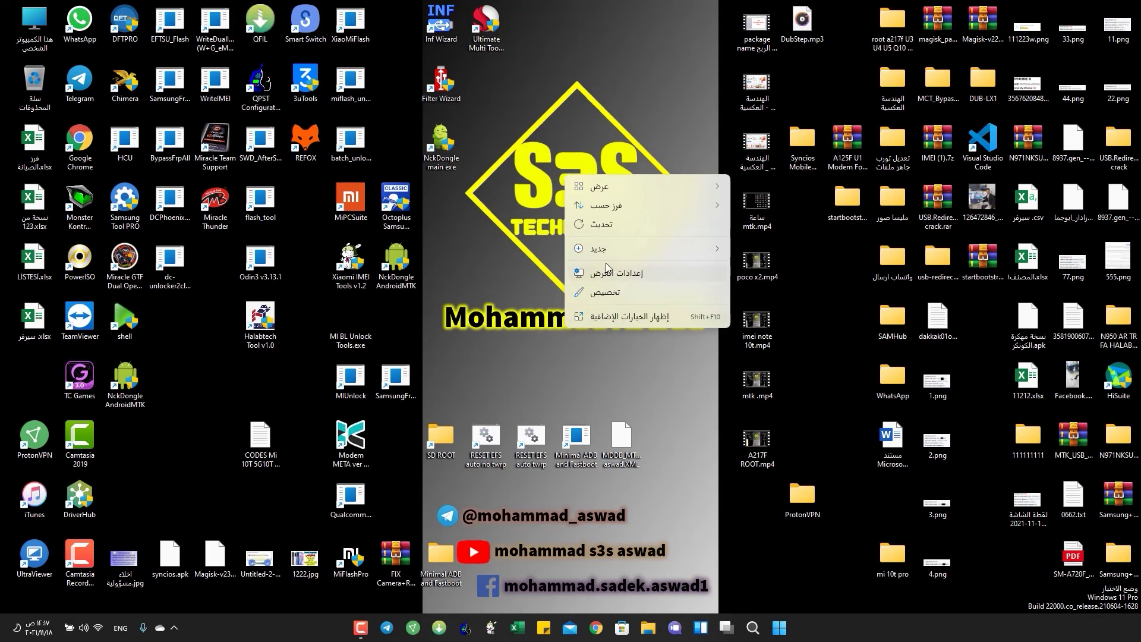
pyautogui.click(604, 319)
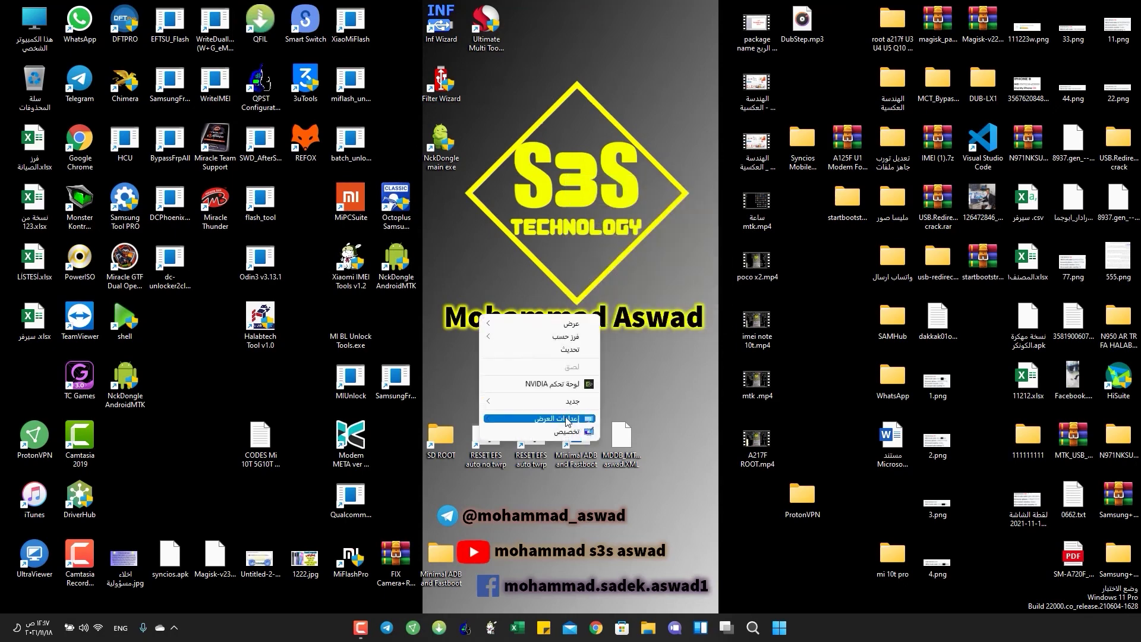
pyautogui.click(551, 435)
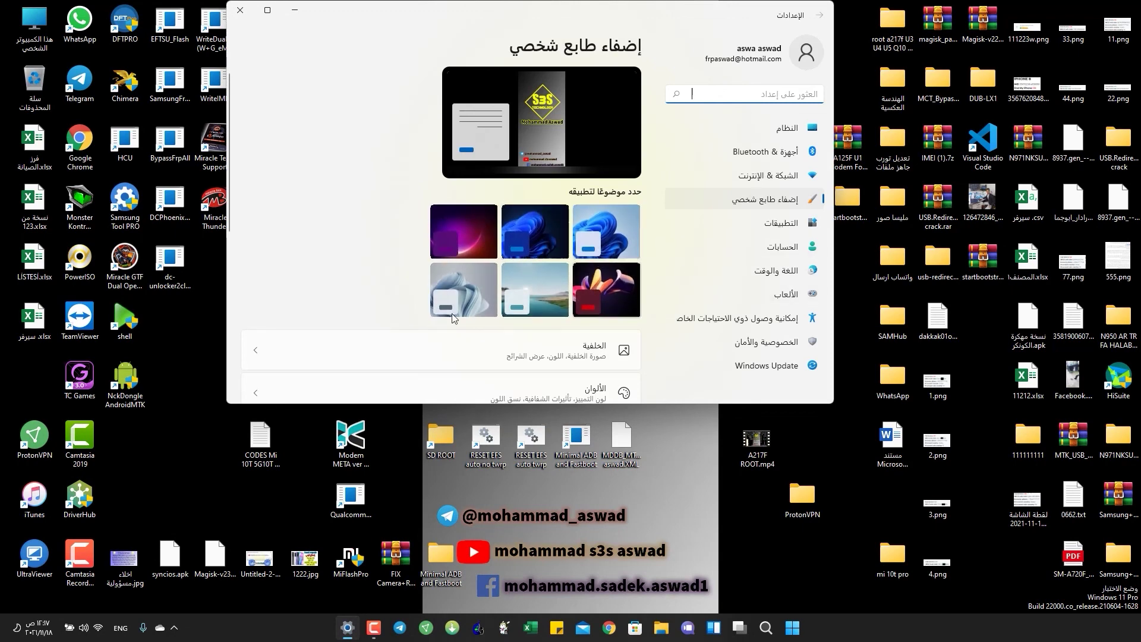
pyautogui.scroll(-5, 367, 291)
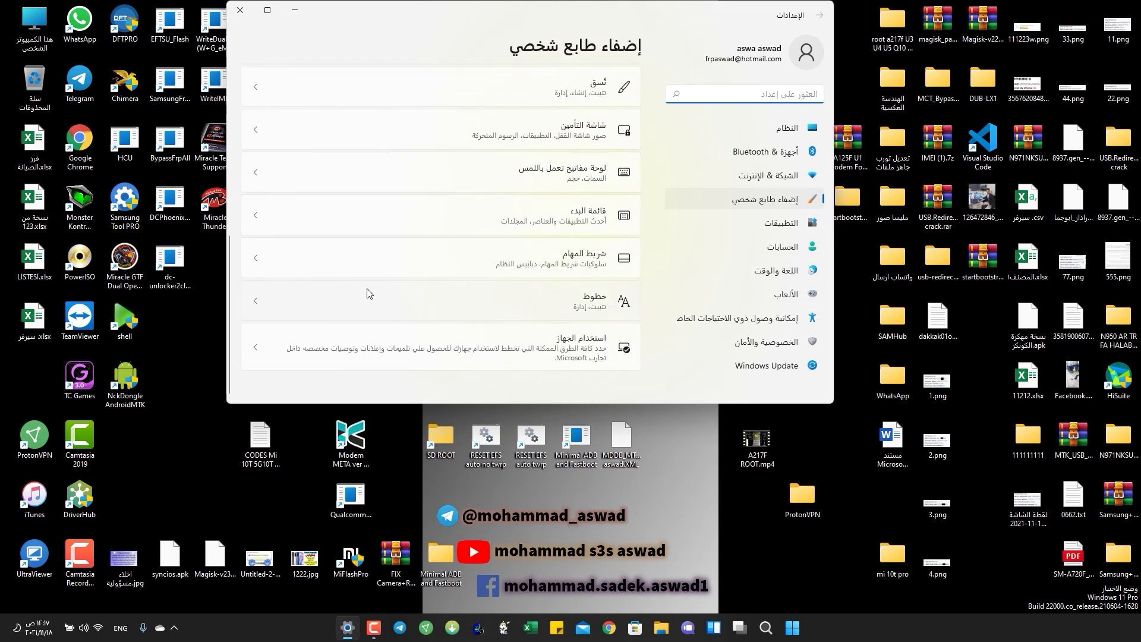
pyautogui.click(241, 10)
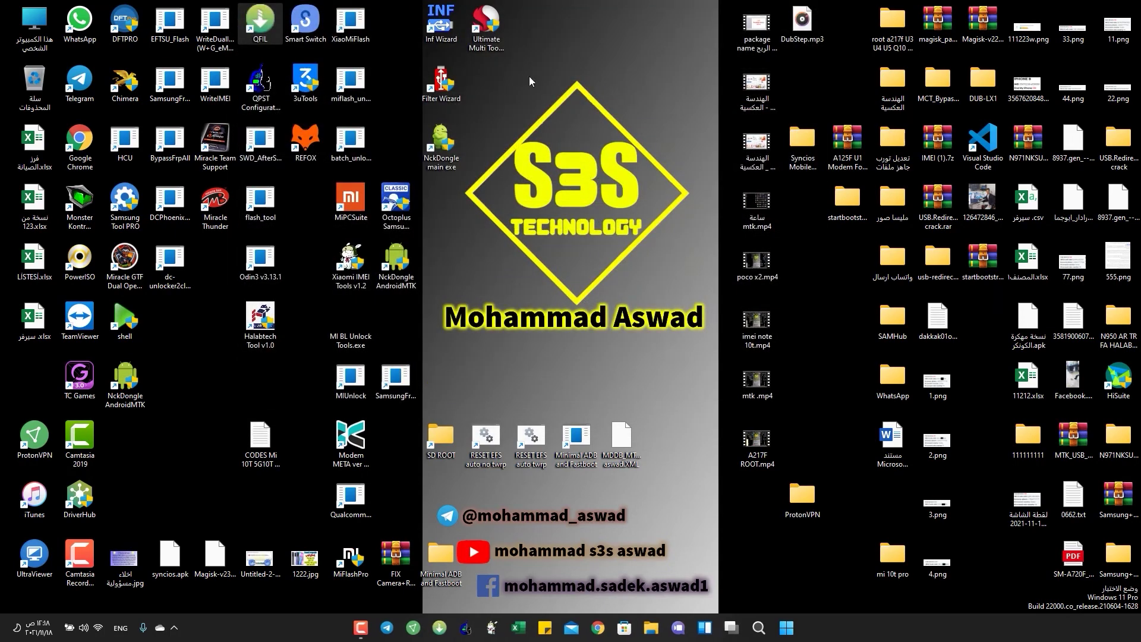